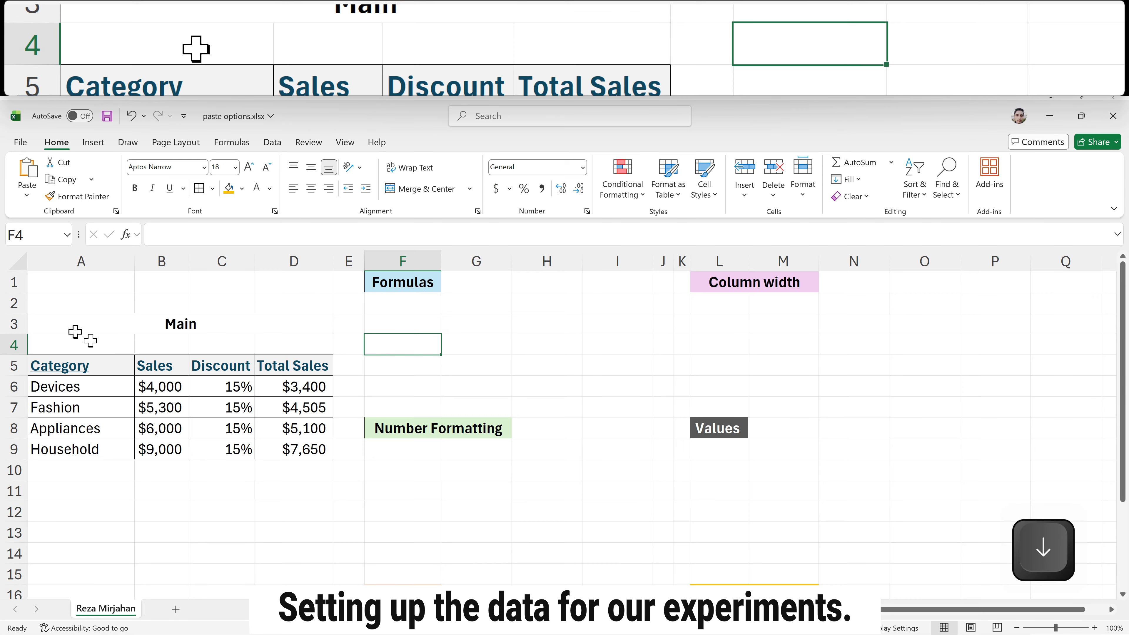
Step: Inspect the source sales table, including the Total Sales formula in D6
{"action": "left_click_drag", "start_coordinate": [75, 330], "coordinate": [222, 454]}
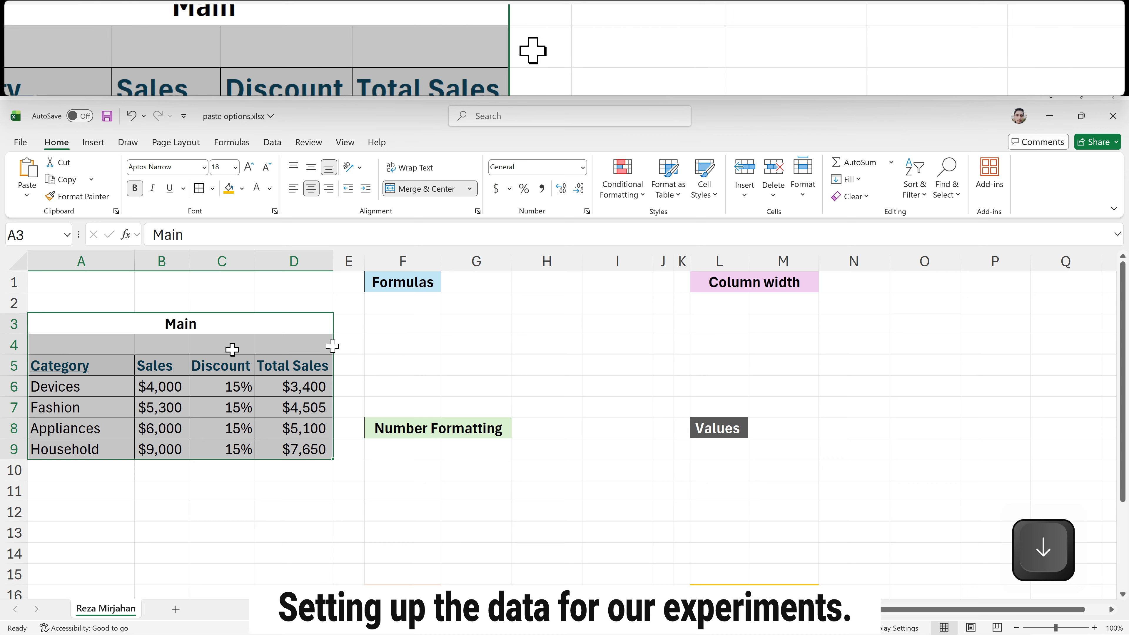
{"action": "left_click", "coordinate": [104, 368]}
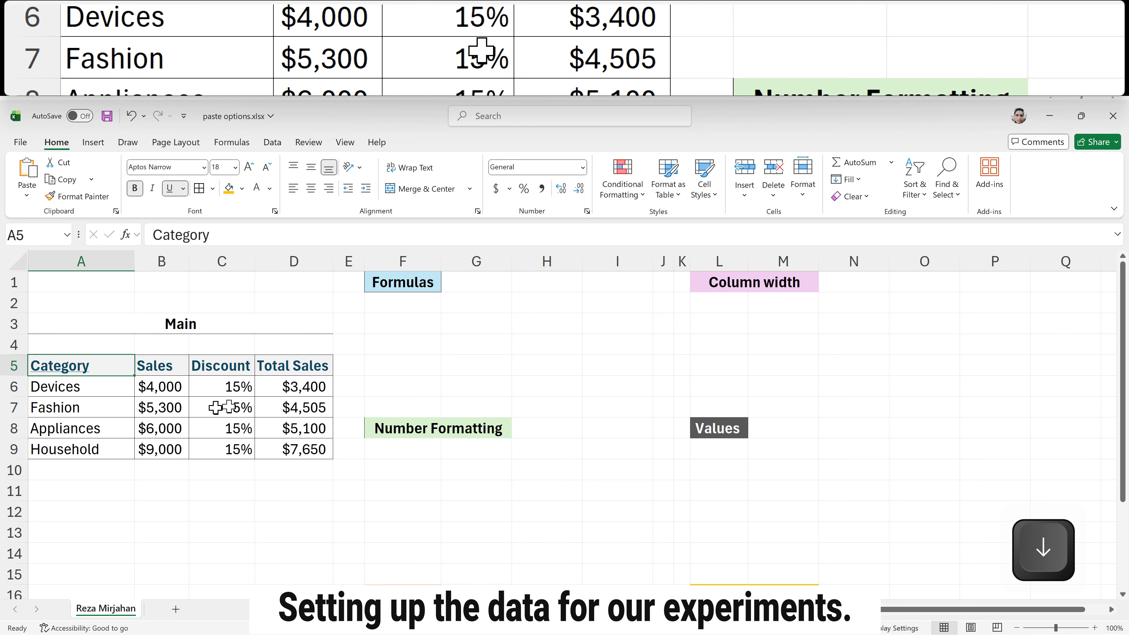
{"action": "left_click", "coordinate": [283, 365]}
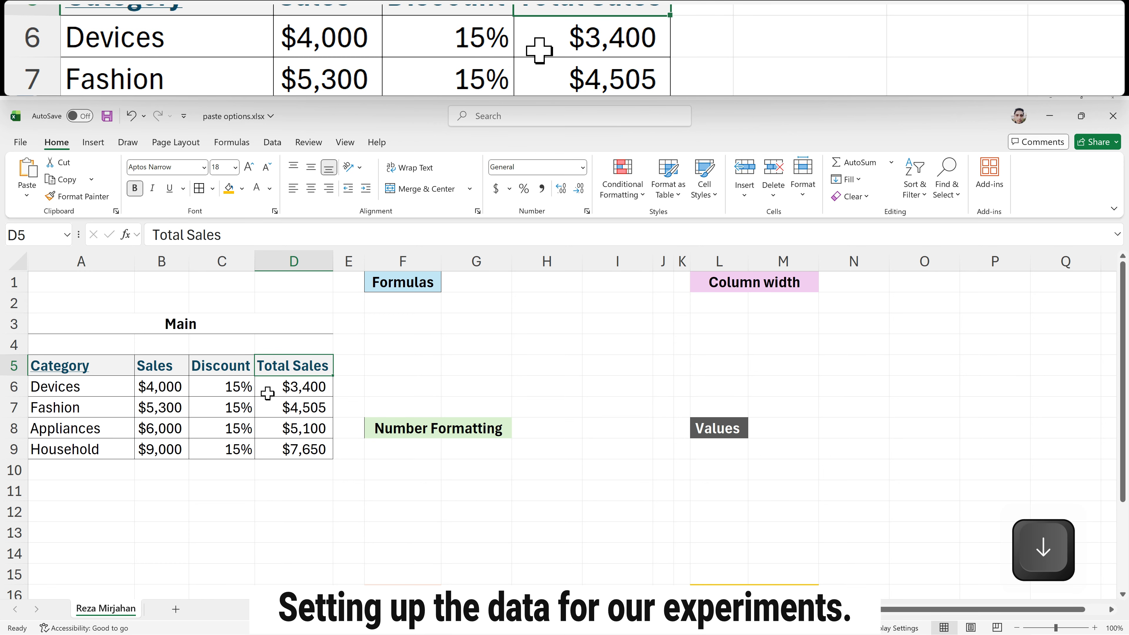
{"action": "left_click", "coordinate": [276, 385]}
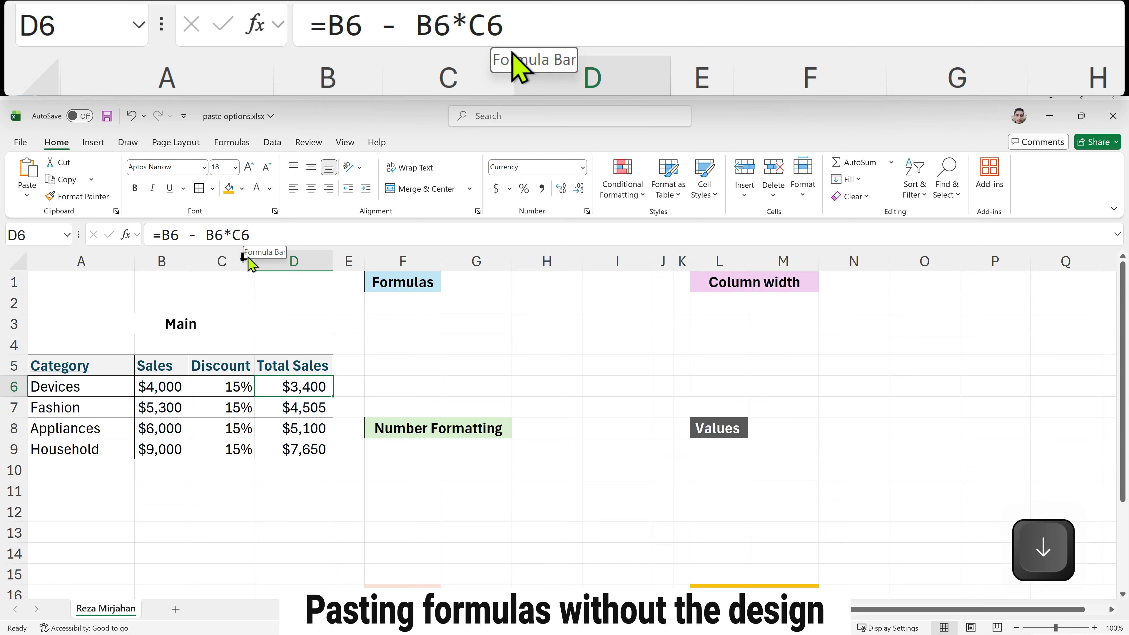
Step: Copy the whole source table and paste only its formulas below the Formulas heading at F2
{"action": "left_click", "coordinate": [113, 389]}
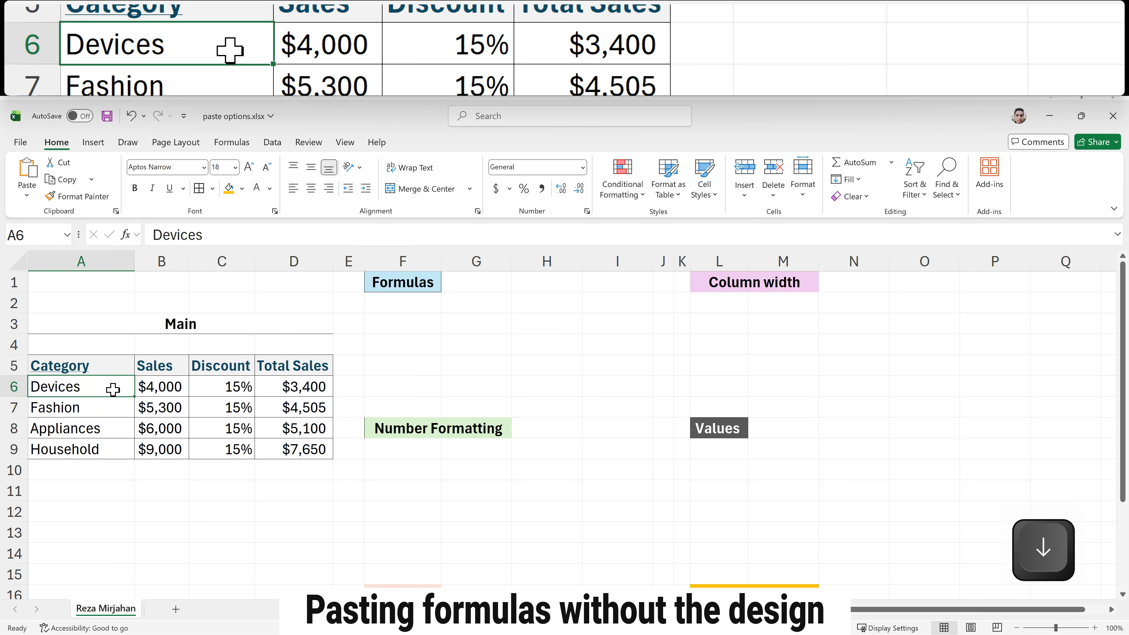
{"action": "key", "text": "ctrl+a"}
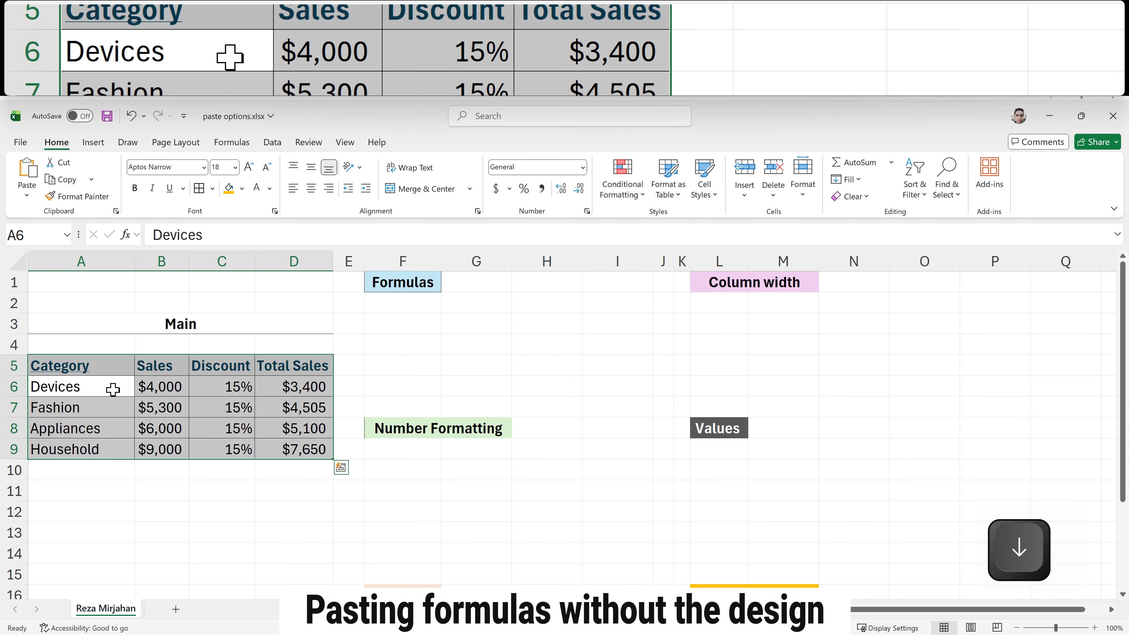
{"action": "key", "text": "ctrl+c"}
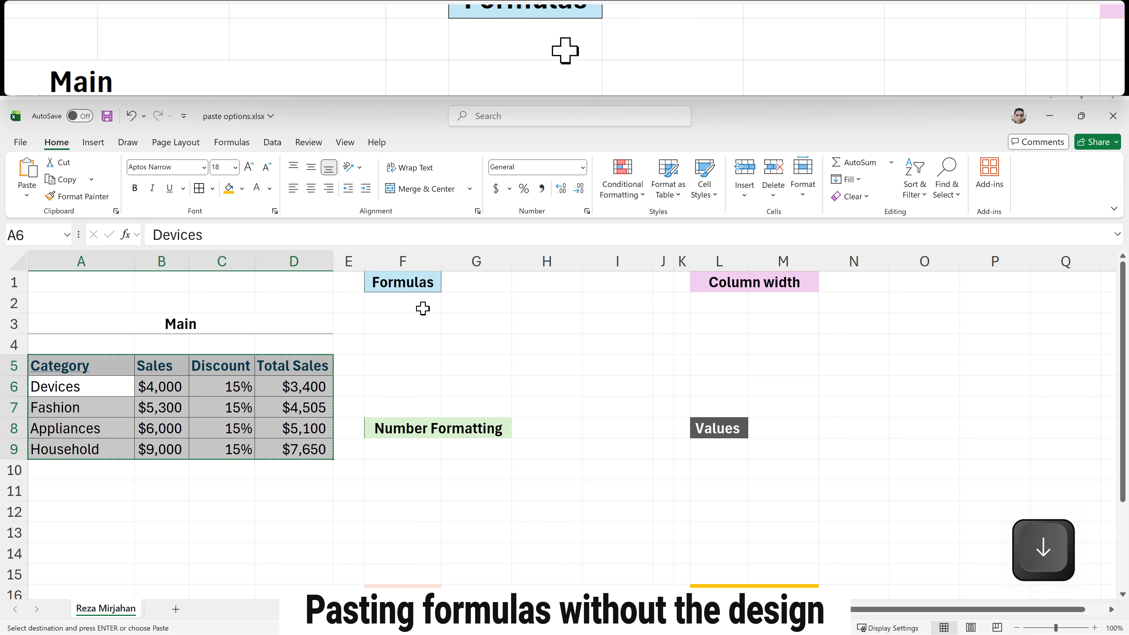
{"action": "left_click", "coordinate": [423, 308]}
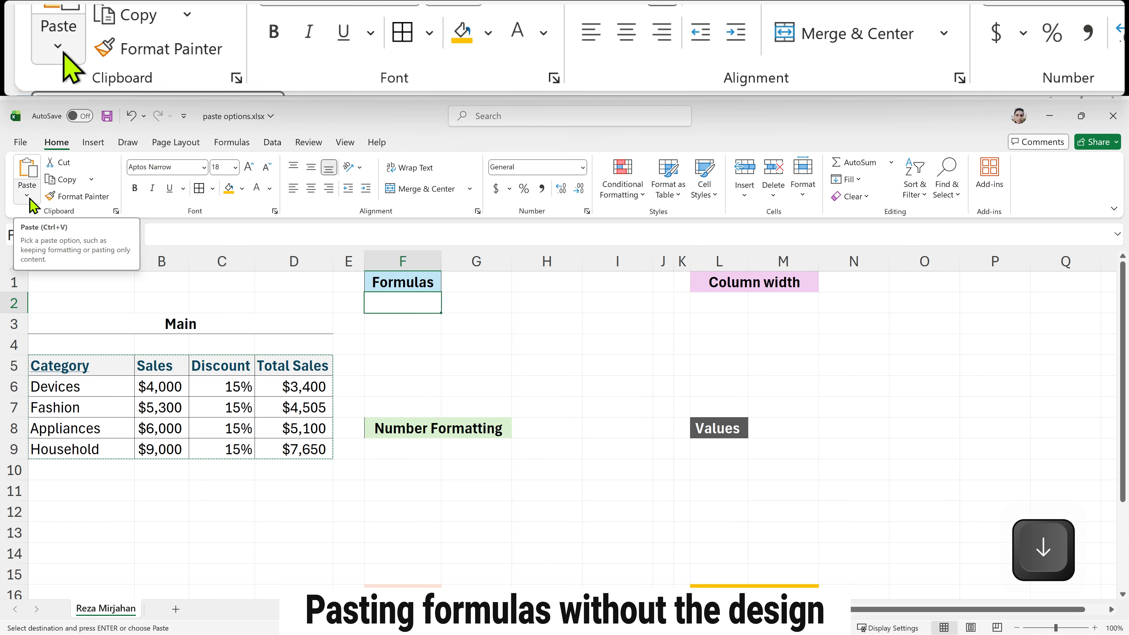
{"action": "left_click", "coordinate": [30, 200]}
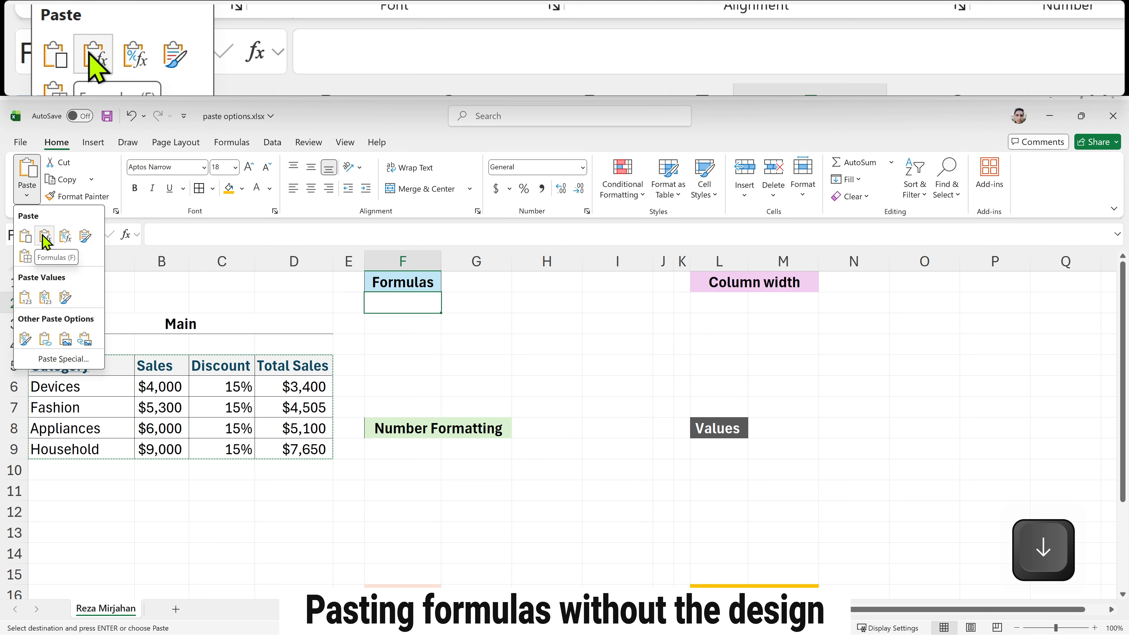
{"action": "left_click", "coordinate": [46, 238]}
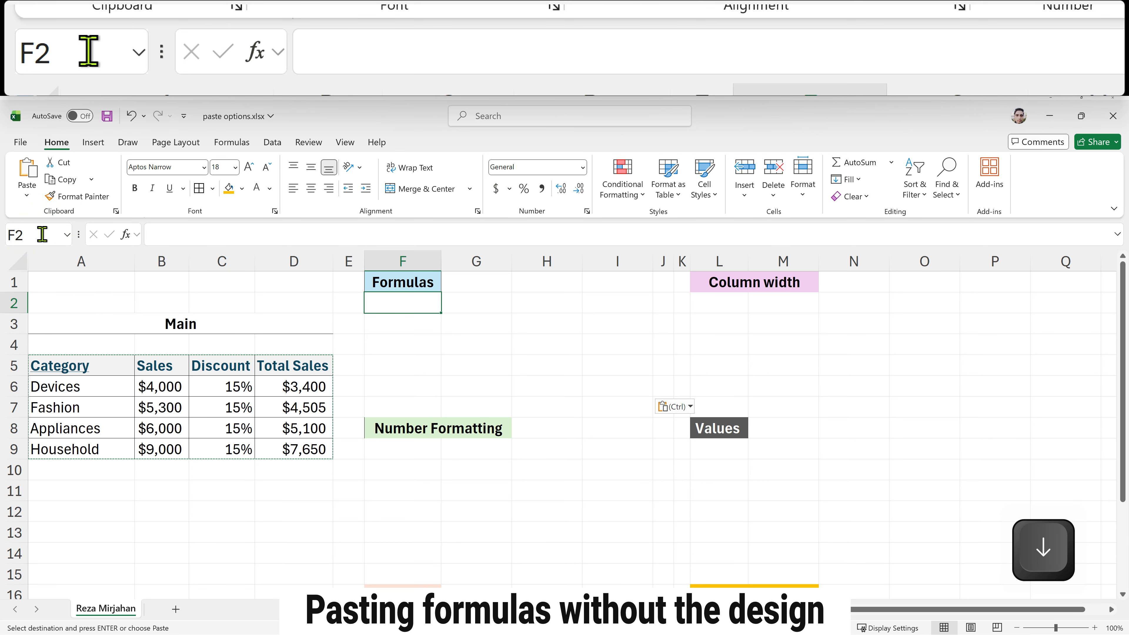
{"action": "left_click", "coordinate": [414, 343]}
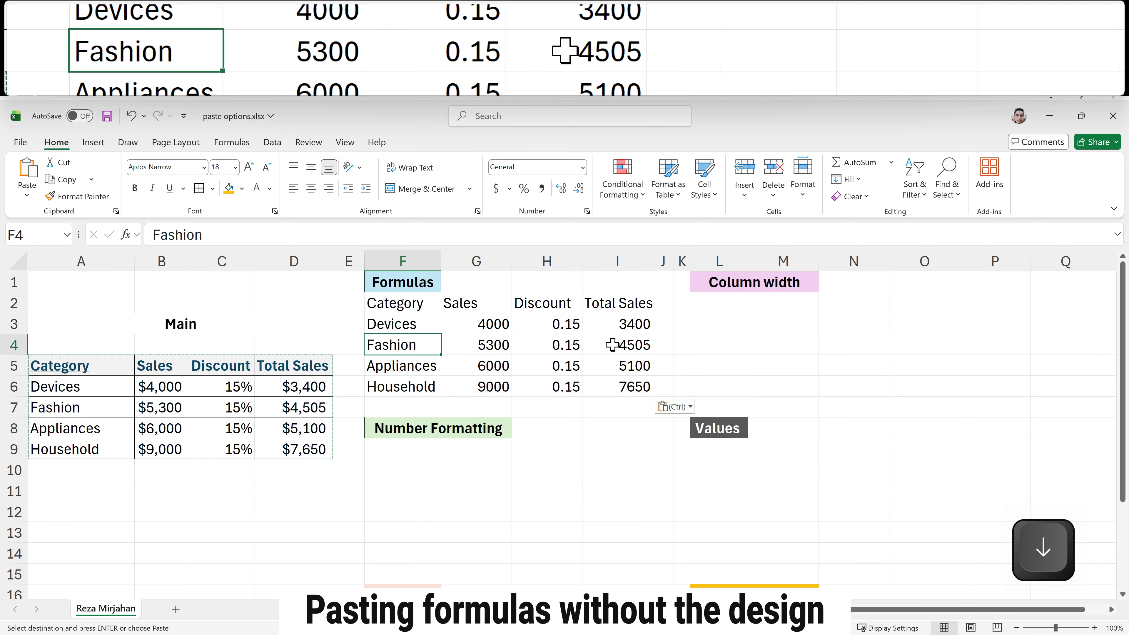
Step: Check the pasted Total Sales formulas and the range of the Formulas copy
{"action": "left_click", "coordinate": [600, 324]}
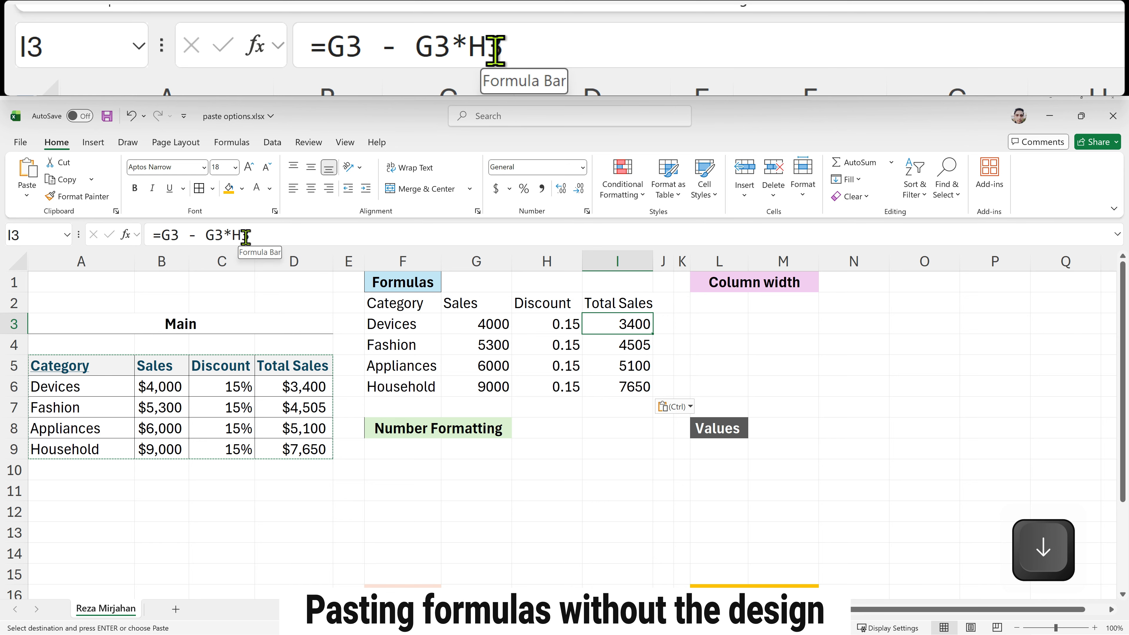
{"action": "left_click", "coordinate": [627, 369]}
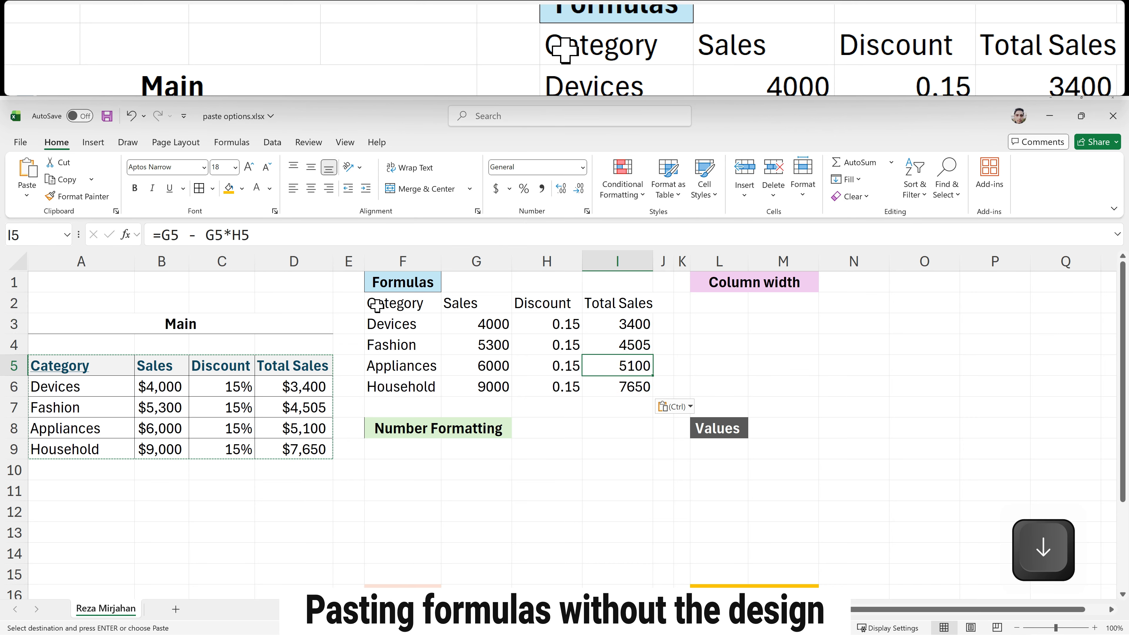
{"action": "left_click_drag", "start_coordinate": [376, 305], "coordinate": [614, 383]}
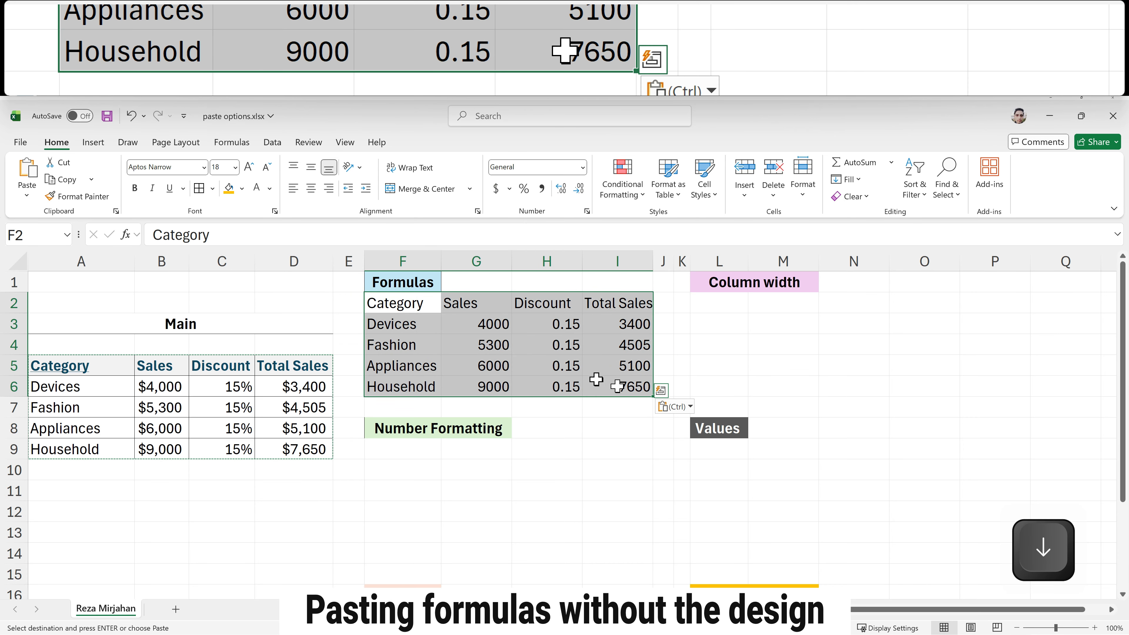
{"action": "left_click", "coordinate": [553, 364]}
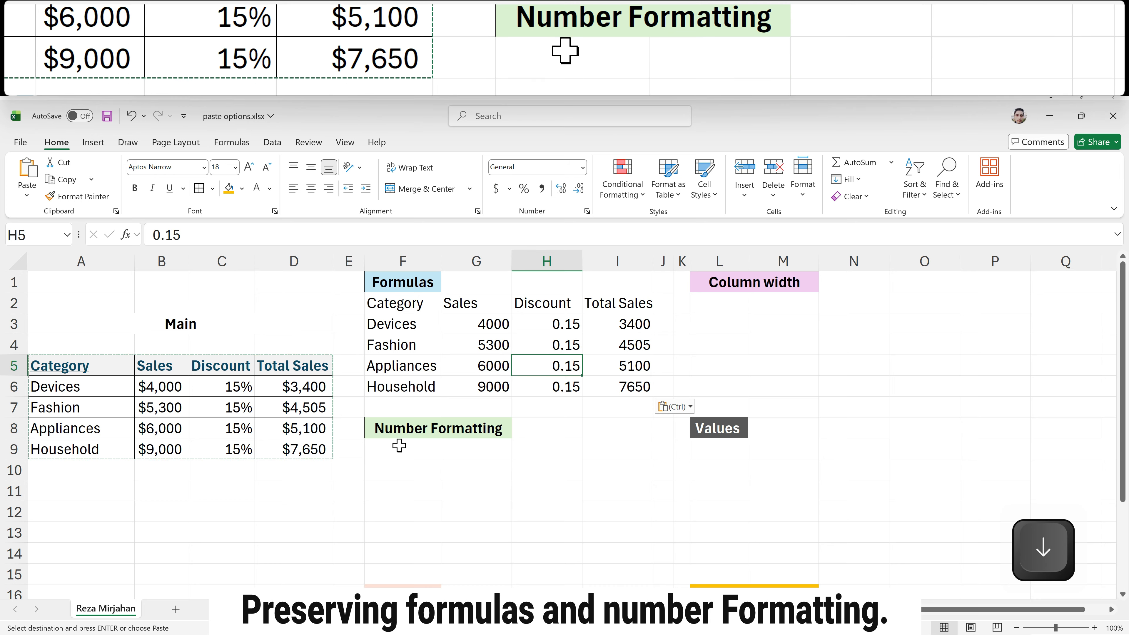
Step: Copy the source table and paste it at F9 with the Formulas & Number Formatting option
{"action": "left_click", "coordinate": [116, 389]}
{"action": "key", "text": "ctrl+a"}
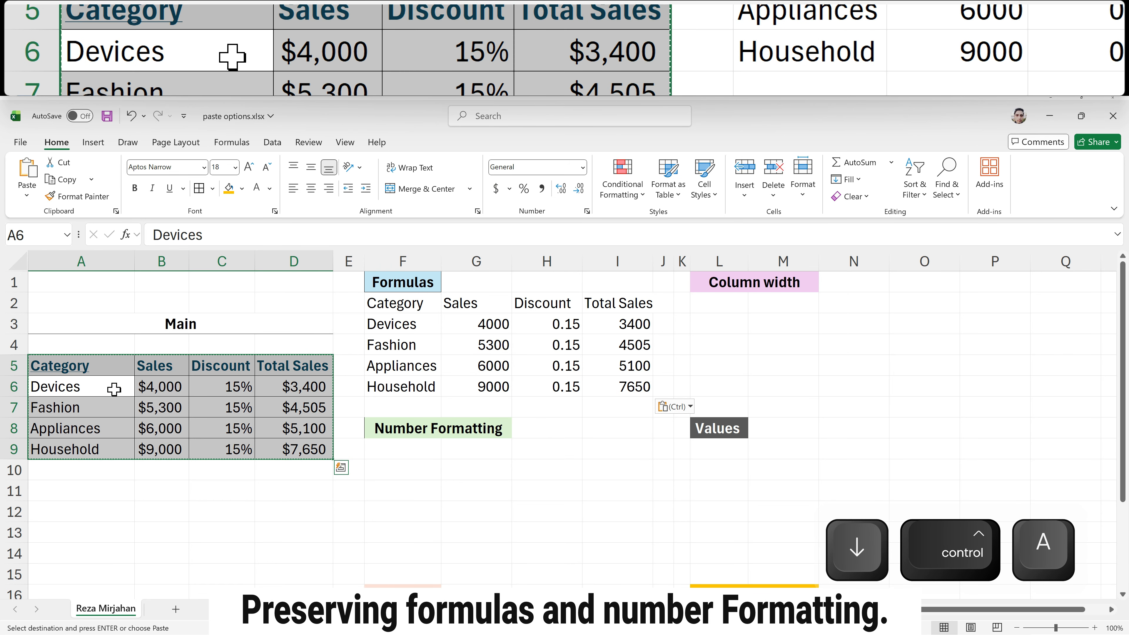
{"action": "key", "text": "ctrl+c"}
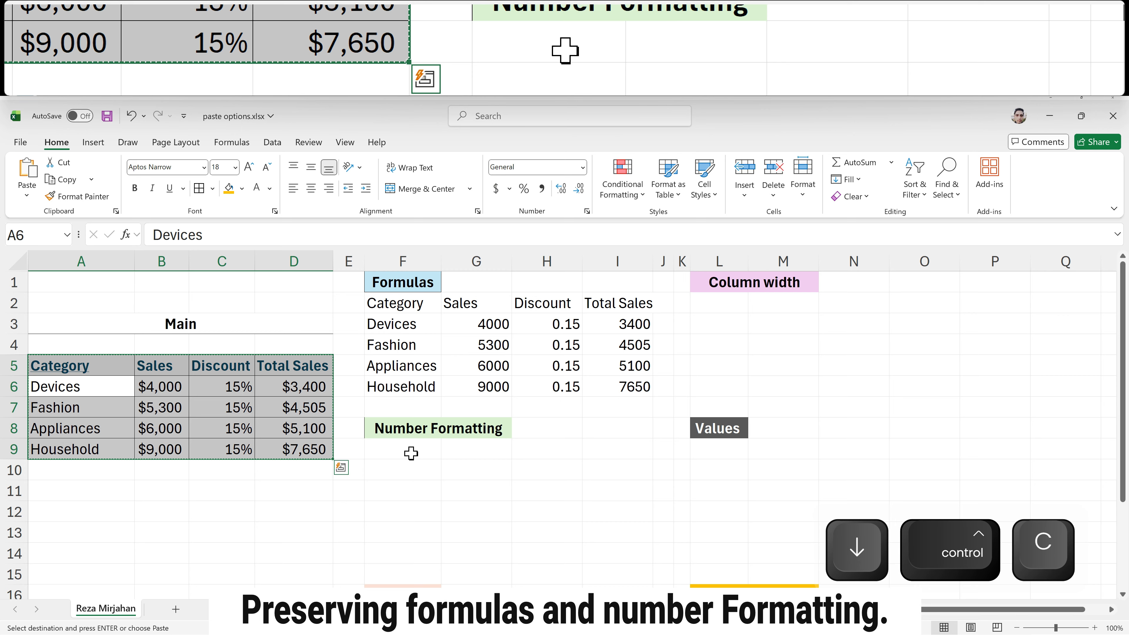
{"action": "left_click", "coordinate": [391, 447]}
{"action": "left_click", "coordinate": [22, 198]}
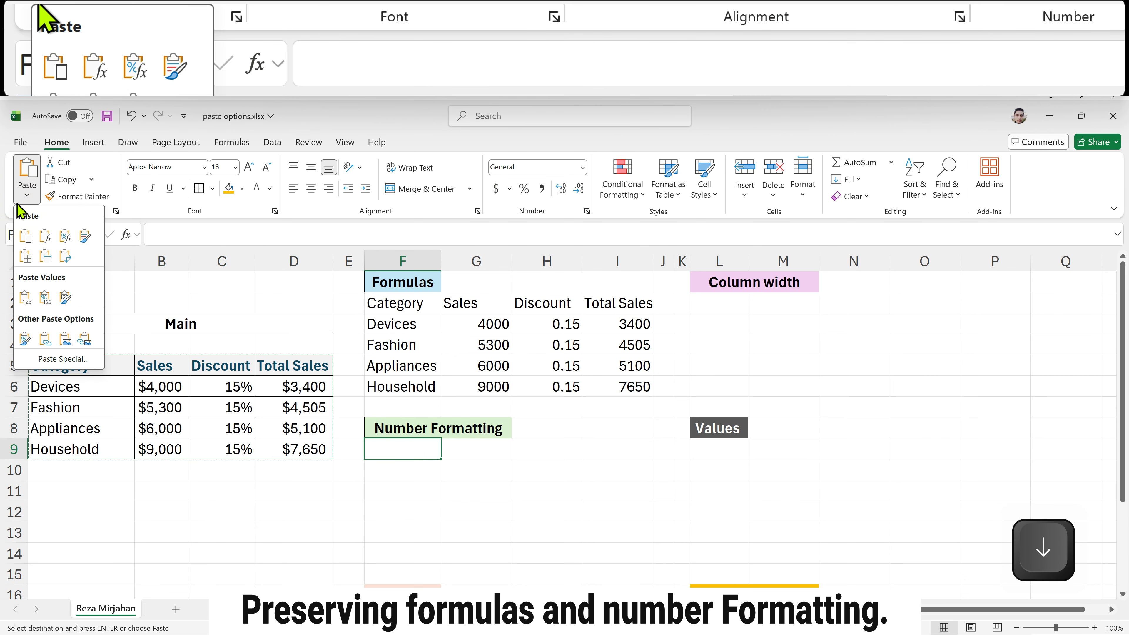
{"action": "left_click", "coordinate": [66, 237]}
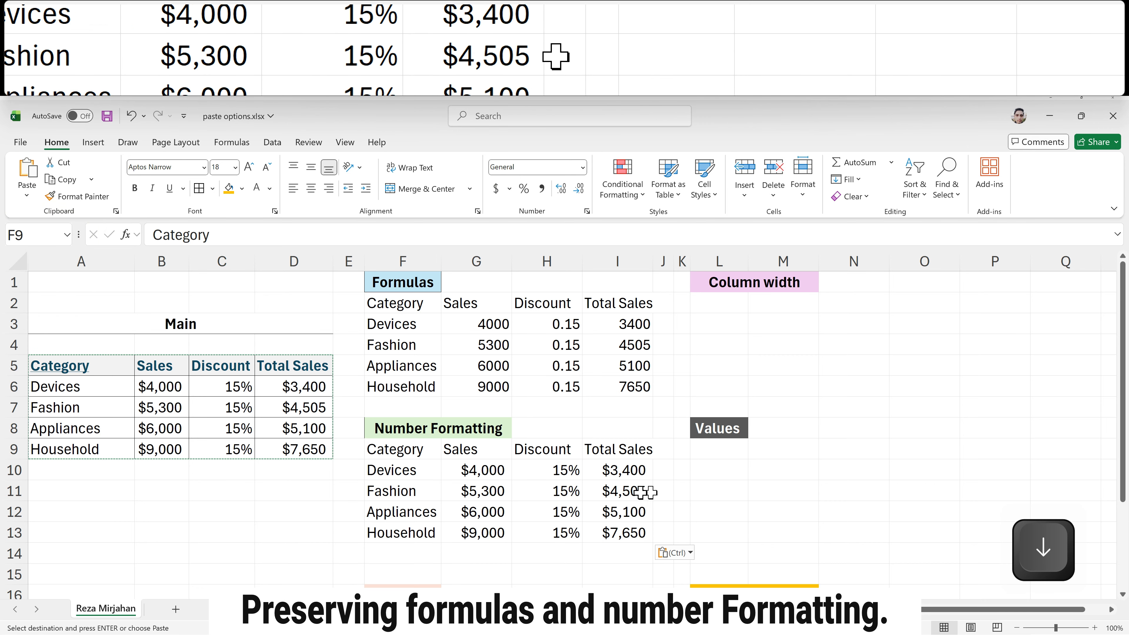
{"action": "left_click", "coordinate": [630, 473]}
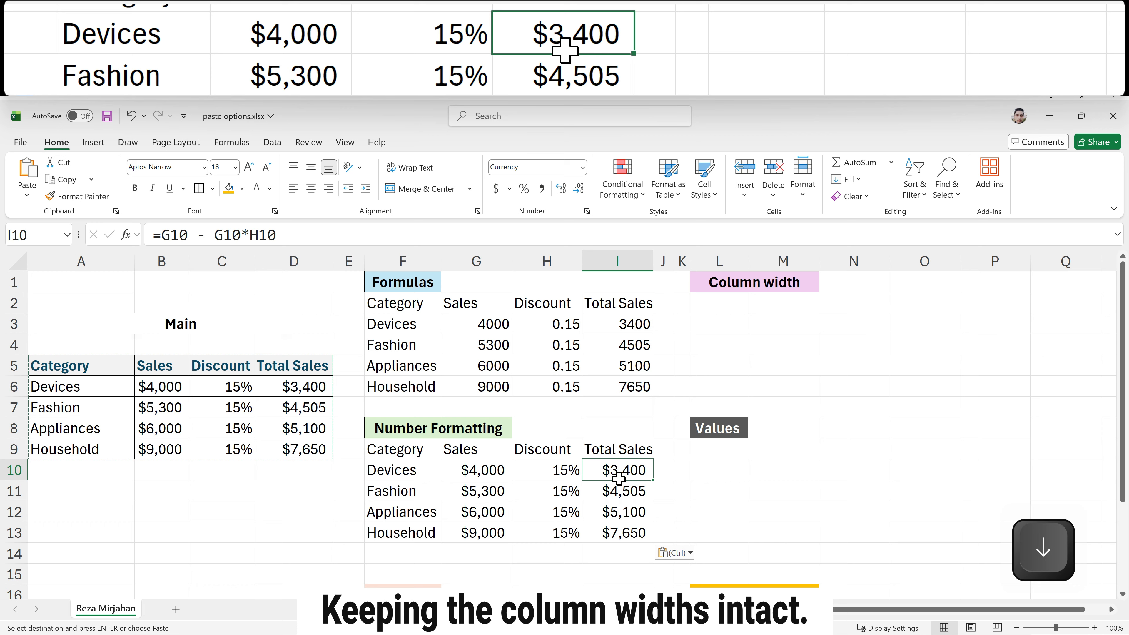
Step: Paste the source table at L2 with Keep Source Column Widths, then narrow column L slightly
{"action": "left_click", "coordinate": [168, 391]}
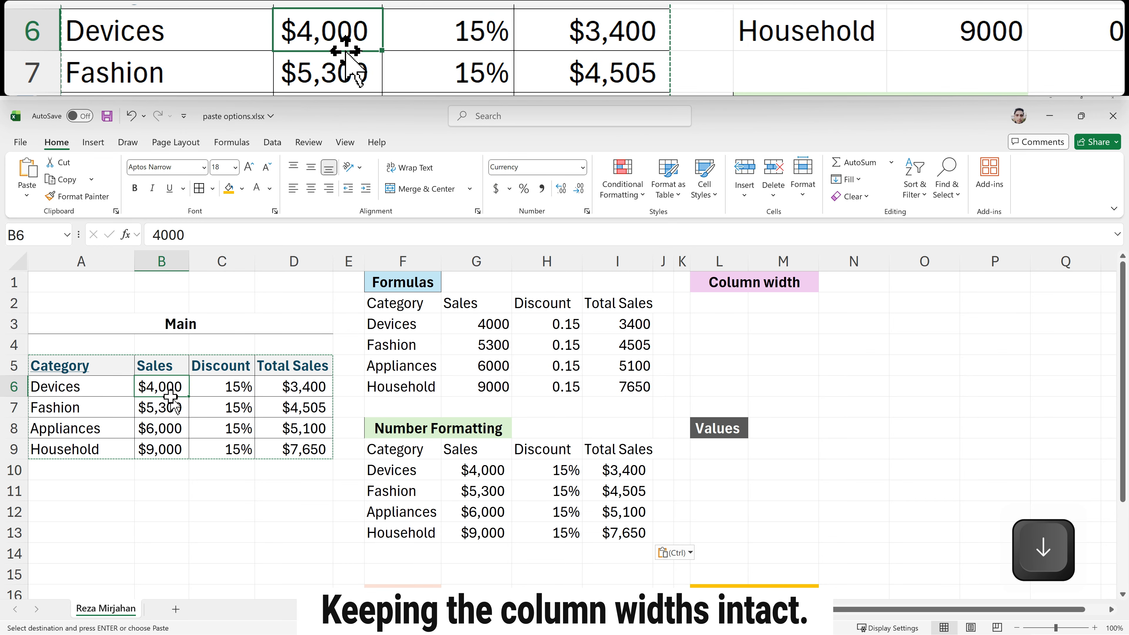
{"action": "left_click", "coordinate": [84, 391]}
{"action": "key", "text": "ctrl+a"}
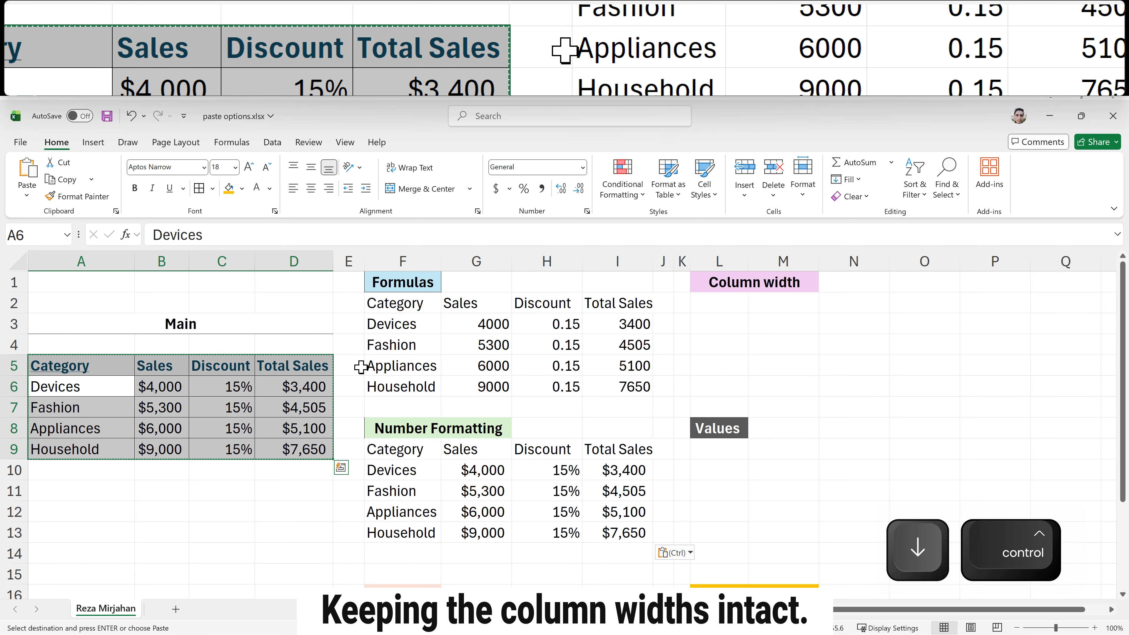
{"action": "key", "text": "ctrl+c"}
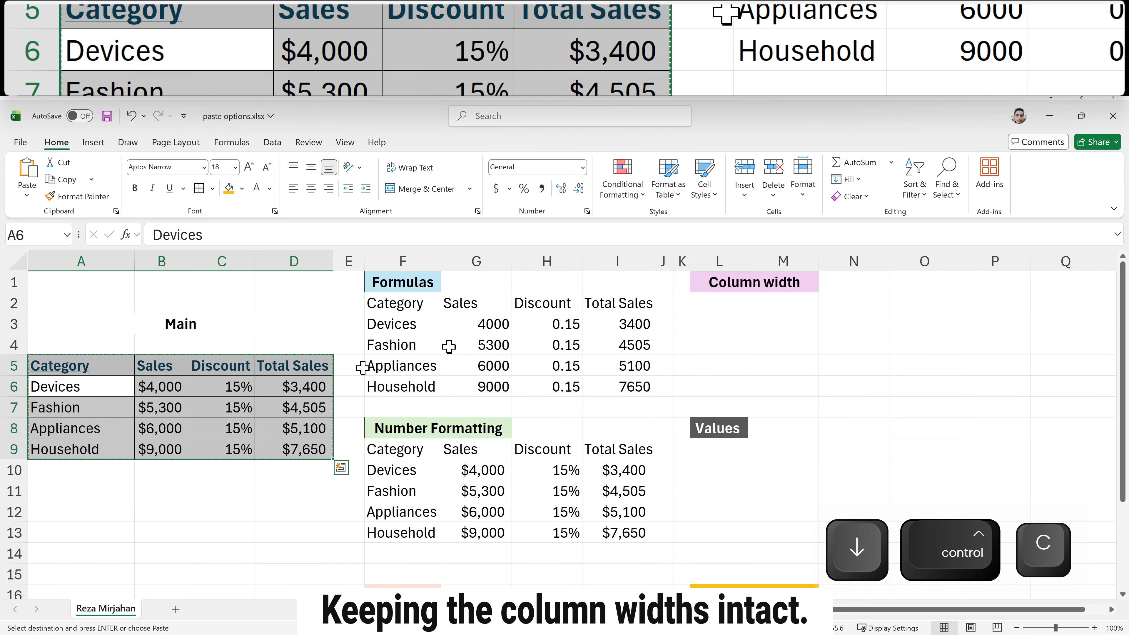
{"action": "left_click", "coordinate": [721, 306]}
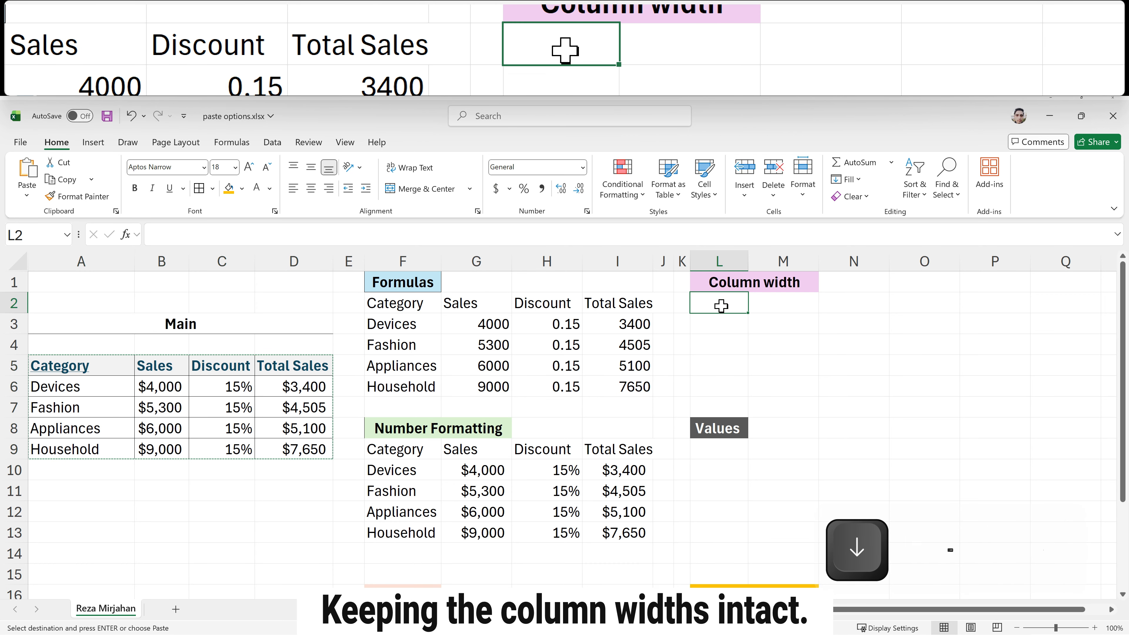
{"action": "left_click", "coordinate": [26, 196]}
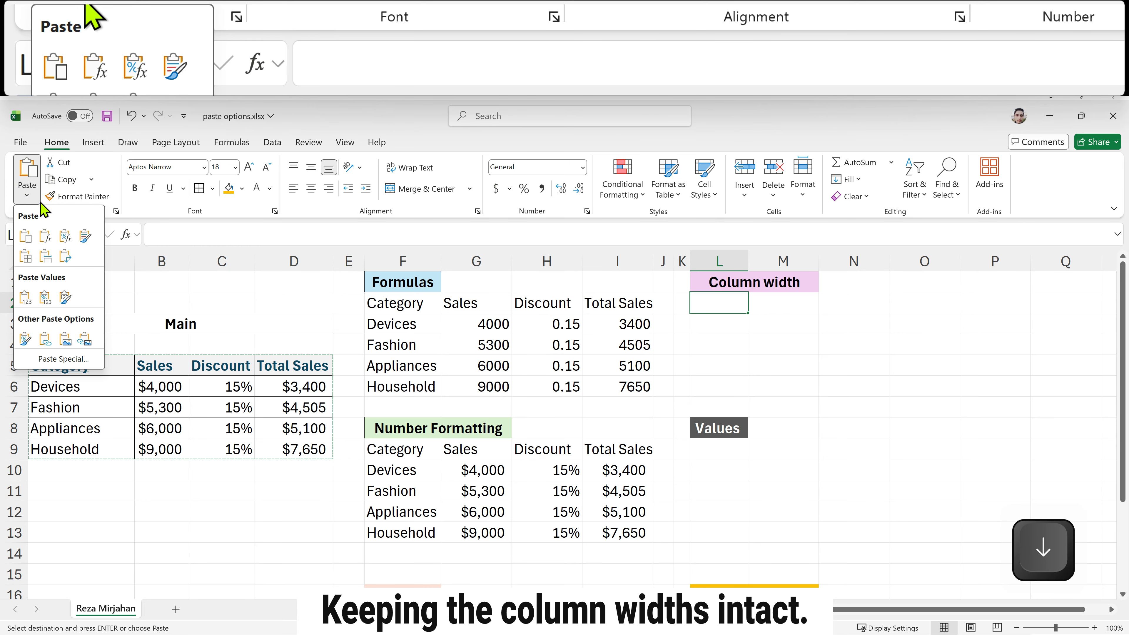
{"action": "left_click", "coordinate": [45, 257]}
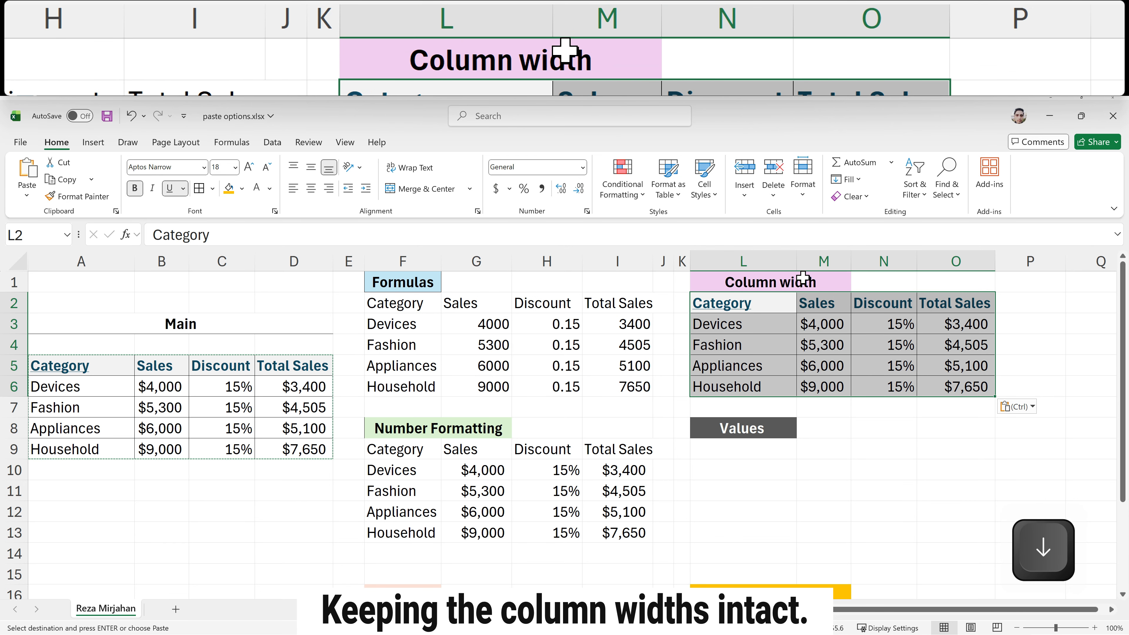
{"action": "left_click_drag", "start_coordinate": [797, 260], "coordinate": [779, 261]}
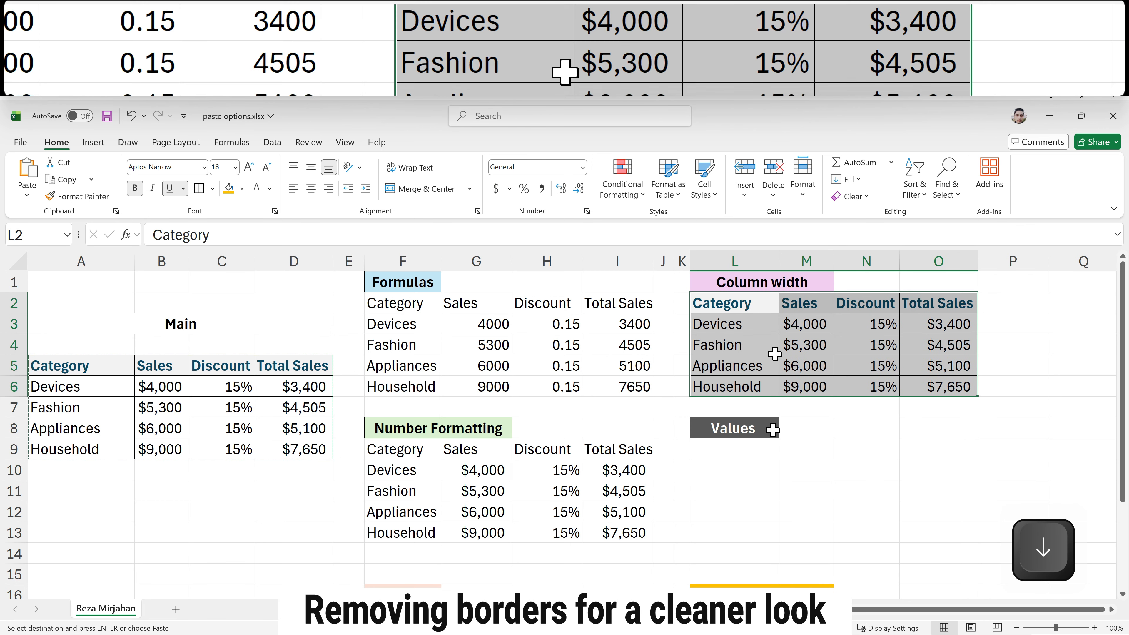
Step: Copy the source table and paste it below the No Borders heading at F17 with the No Borders option
{"action": "left_click", "coordinate": [739, 449]}
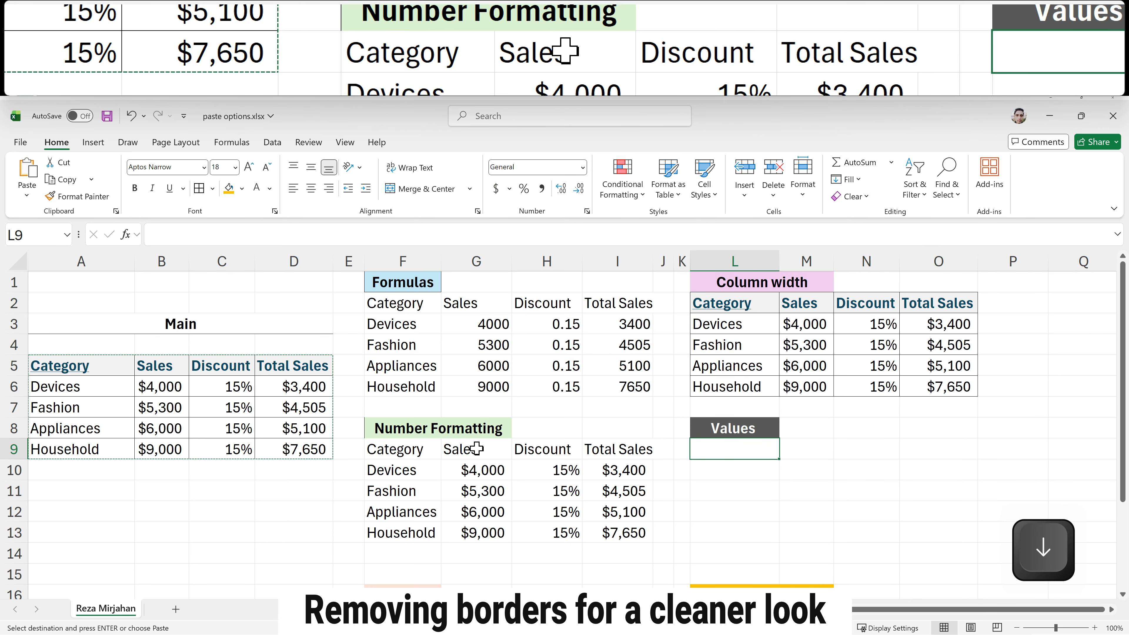
{"action": "left_click", "coordinate": [112, 388]}
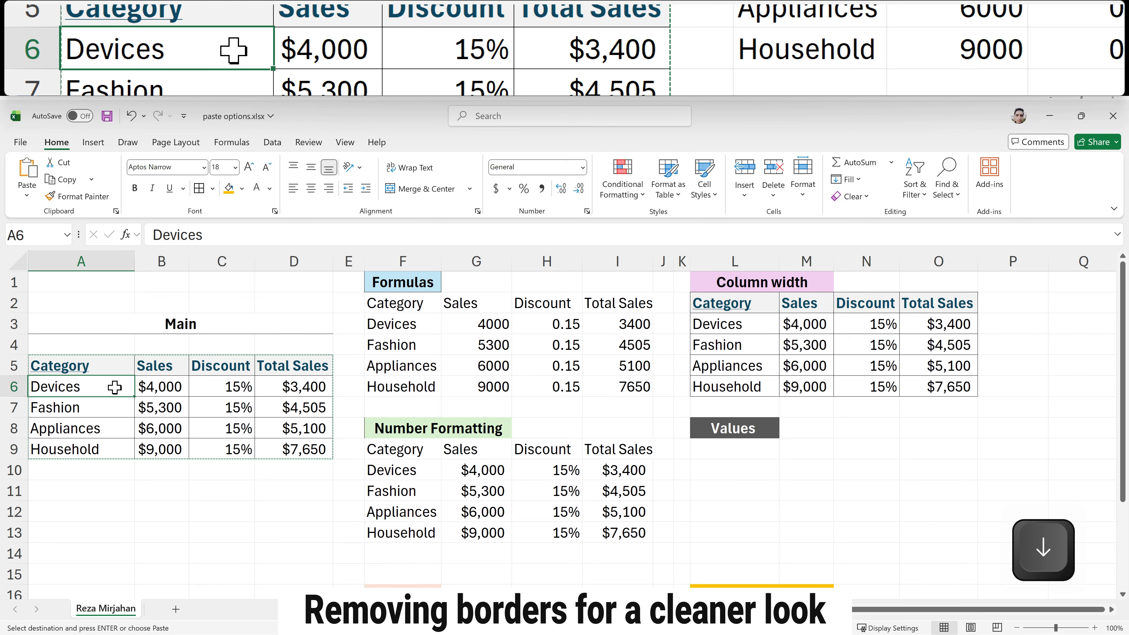
{"action": "scroll", "coordinate": [523, 531], "scroll_direction": "down", "scroll_amount": 2}
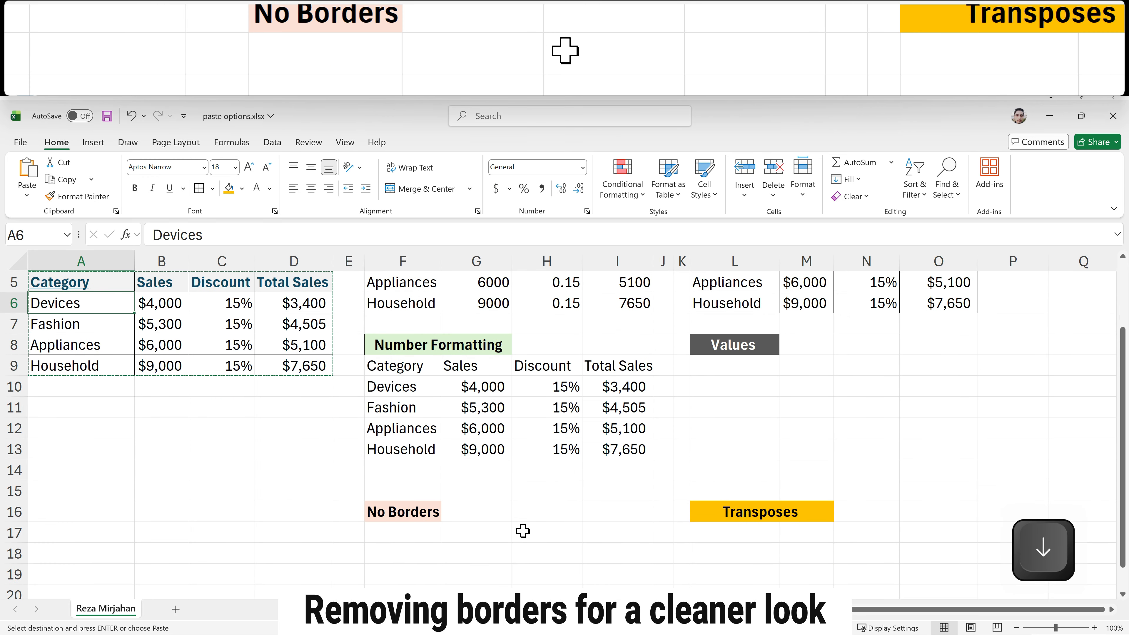
{"action": "scroll", "coordinate": [522, 531], "scroll_direction": "down", "scroll_amount": 1}
{"action": "scroll", "coordinate": [446, 504], "scroll_direction": "up", "scroll_amount": 2}
{"action": "key", "text": "ctrl+a"}
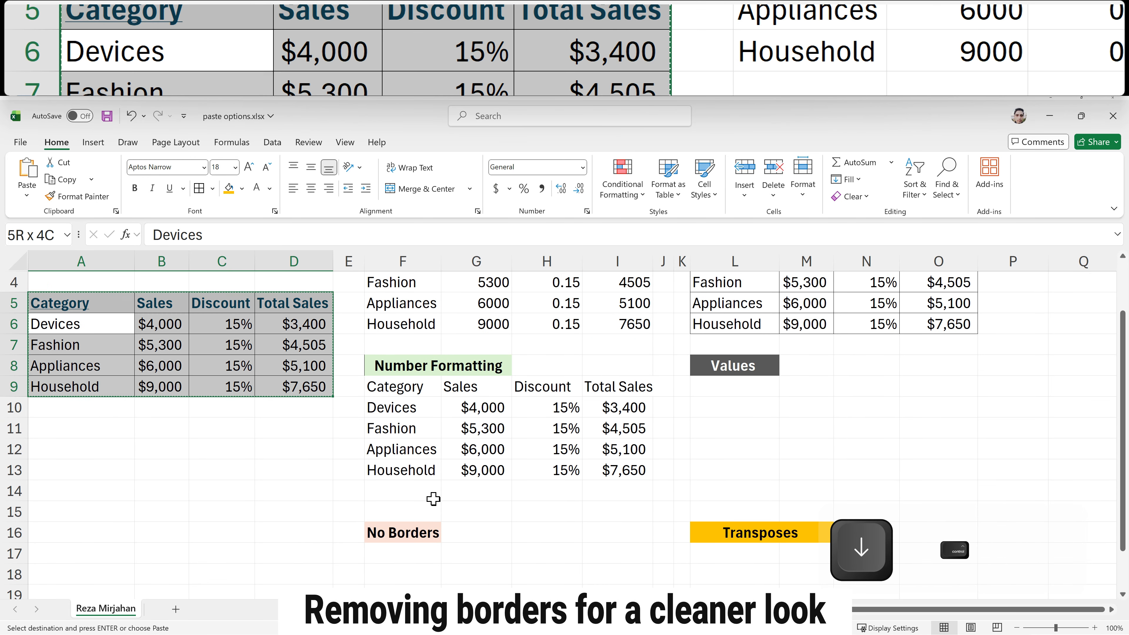
{"action": "key", "text": "ctrl+c"}
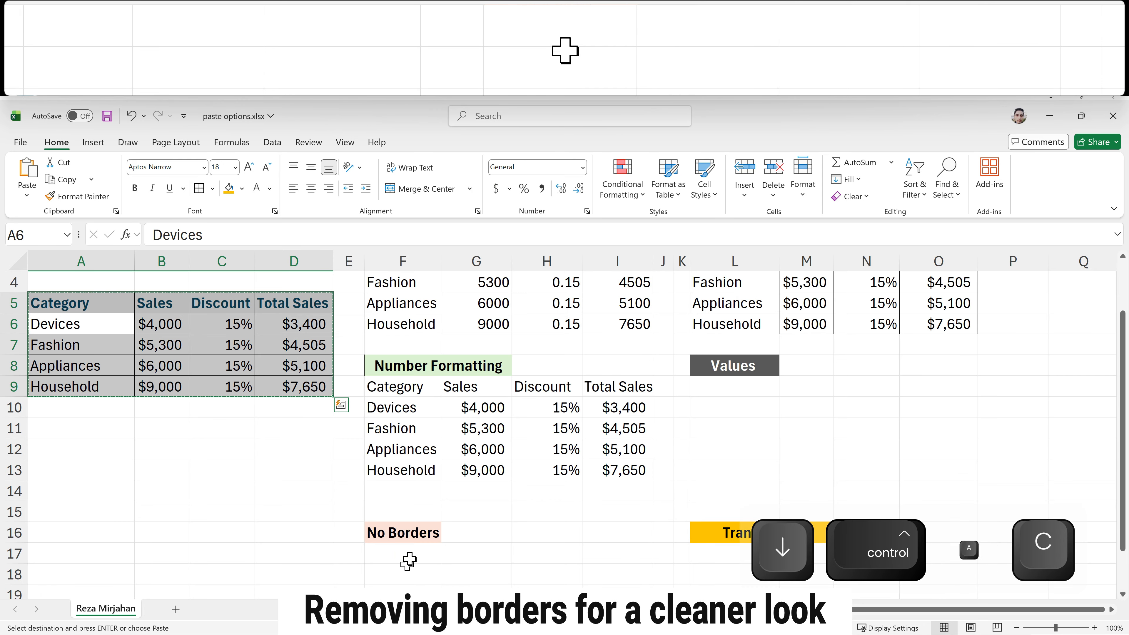
{"action": "left_click", "coordinate": [408, 562]}
{"action": "scroll", "coordinate": [408, 556], "scroll_direction": "down", "scroll_amount": 2}
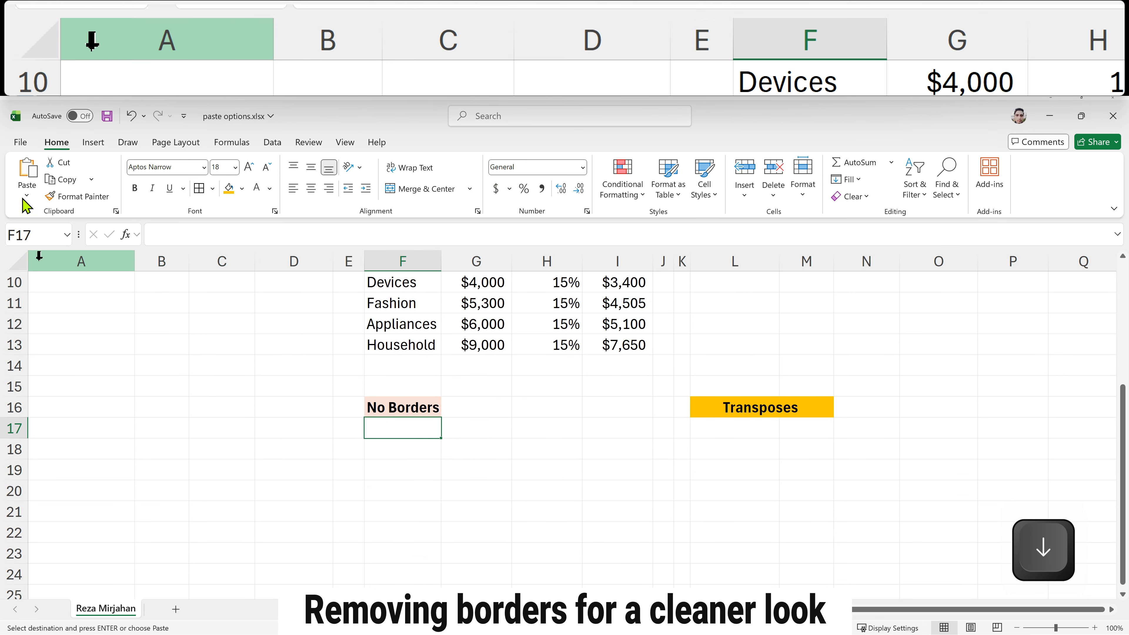
{"action": "left_click", "coordinate": [28, 198]}
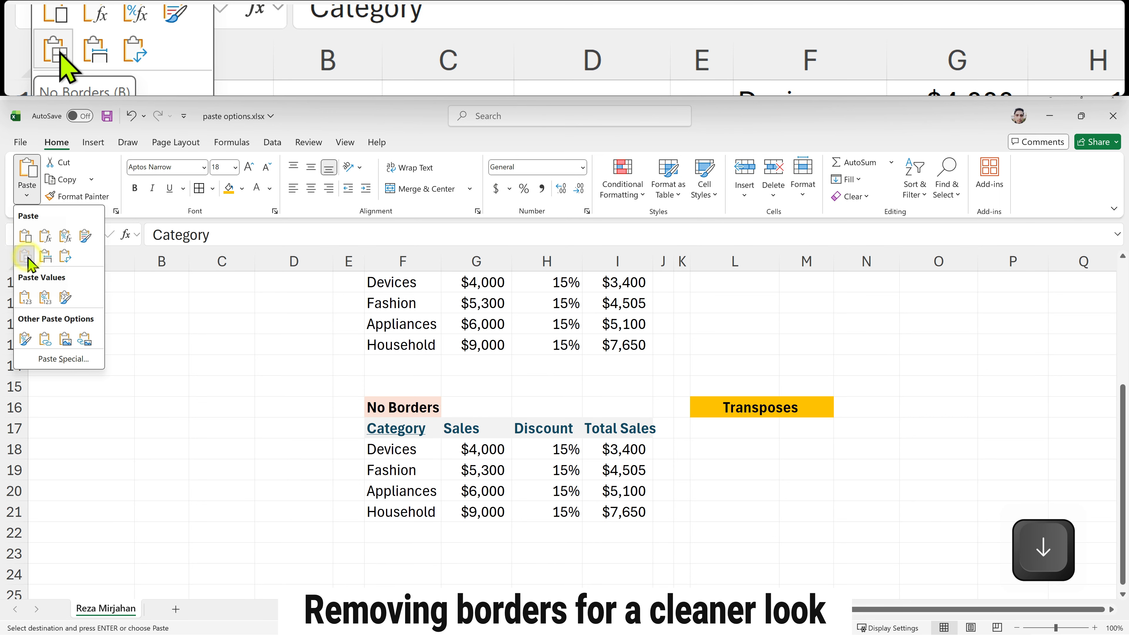
{"action": "left_click", "coordinate": [26, 257]}
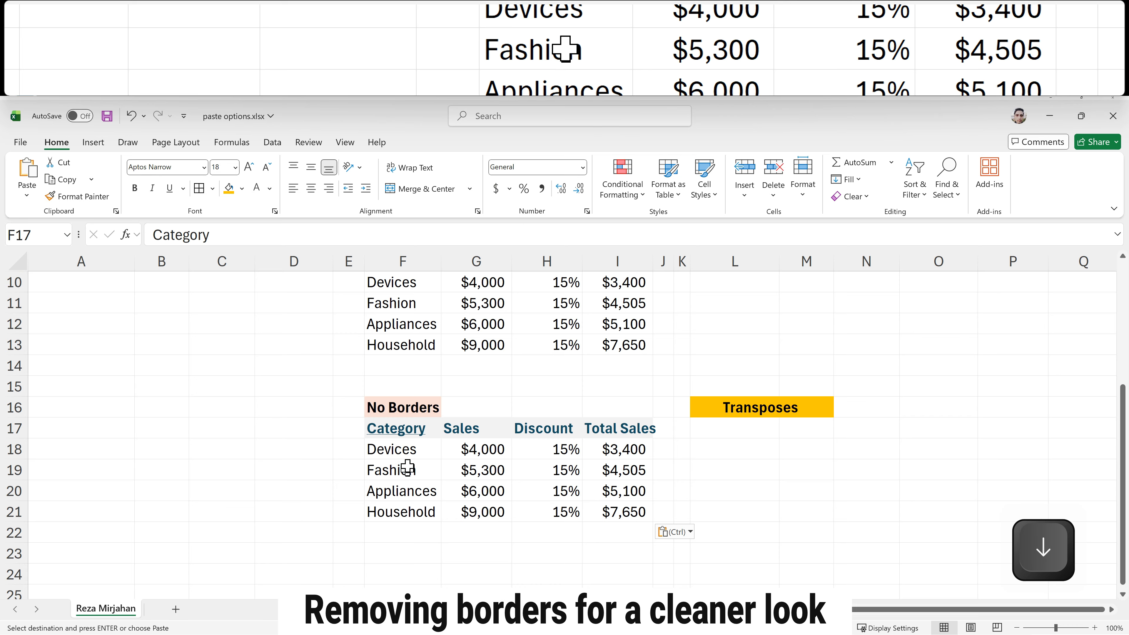
Step: Copy the source table and paste it below the Values heading at L9 using the Values paste option
{"action": "left_click", "coordinate": [407, 451]}
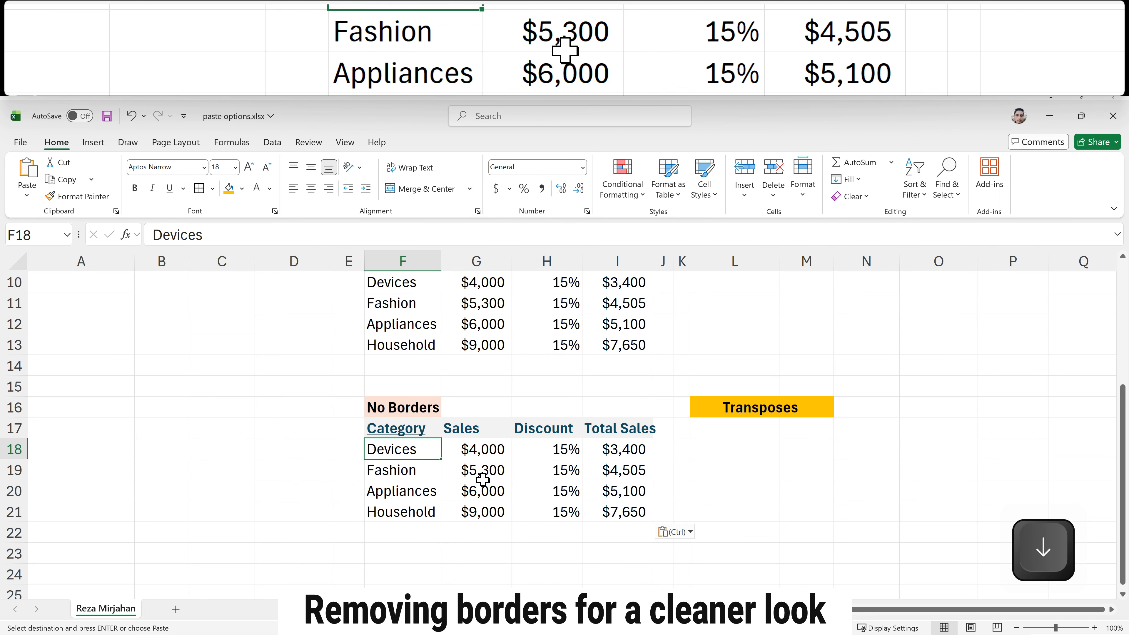
{"action": "scroll", "coordinate": [483, 479], "scroll_direction": "up", "scroll_amount": 1}
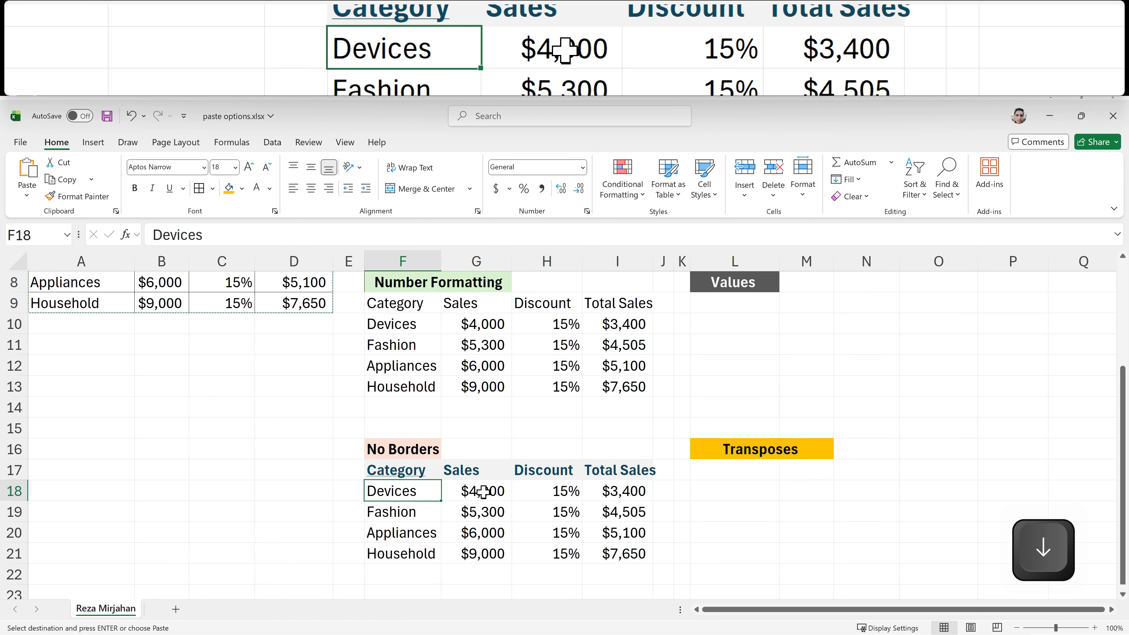
{"action": "scroll", "coordinate": [483, 492], "scroll_direction": "up", "scroll_amount": 2}
{"action": "scroll", "coordinate": [483, 493], "scroll_direction": "down", "scroll_amount": 2}
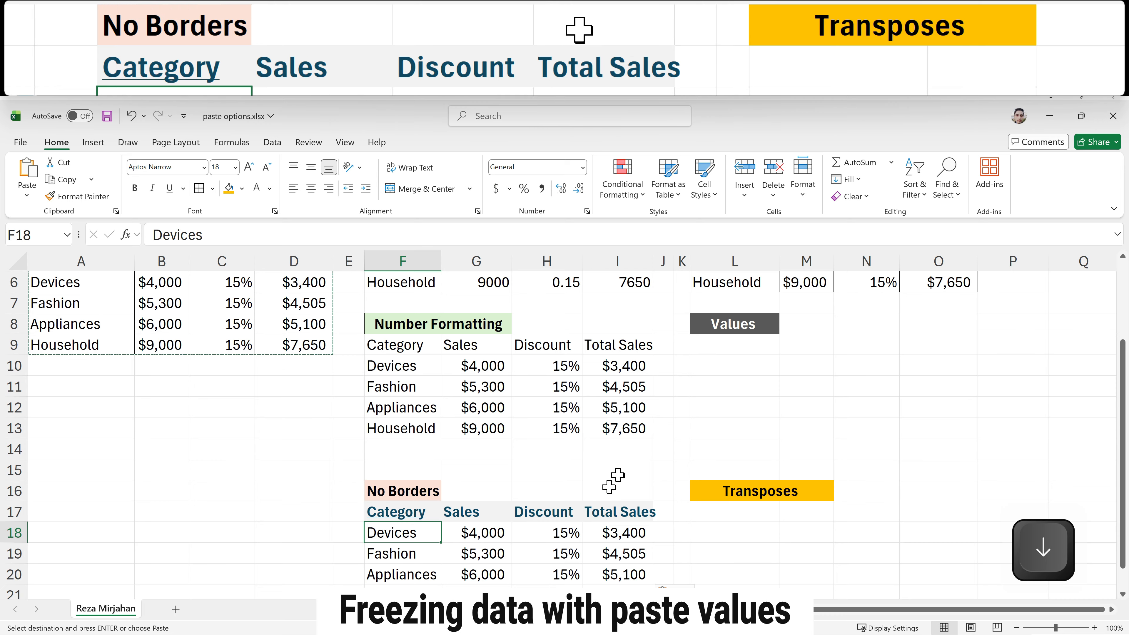
{"action": "scroll", "coordinate": [618, 471], "scroll_direction": "up", "scroll_amount": 2}
{"action": "scroll", "coordinate": [625, 463], "scroll_direction": "up", "scroll_amount": 2}
{"action": "left_click", "coordinate": [706, 428]}
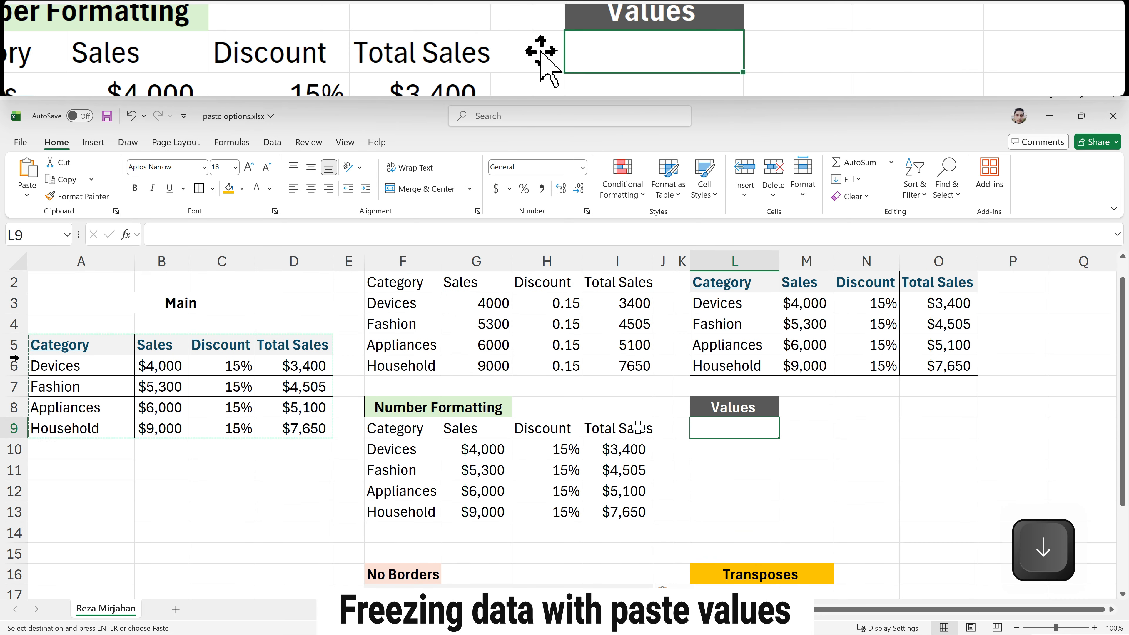
{"action": "left_click", "coordinate": [58, 366]}
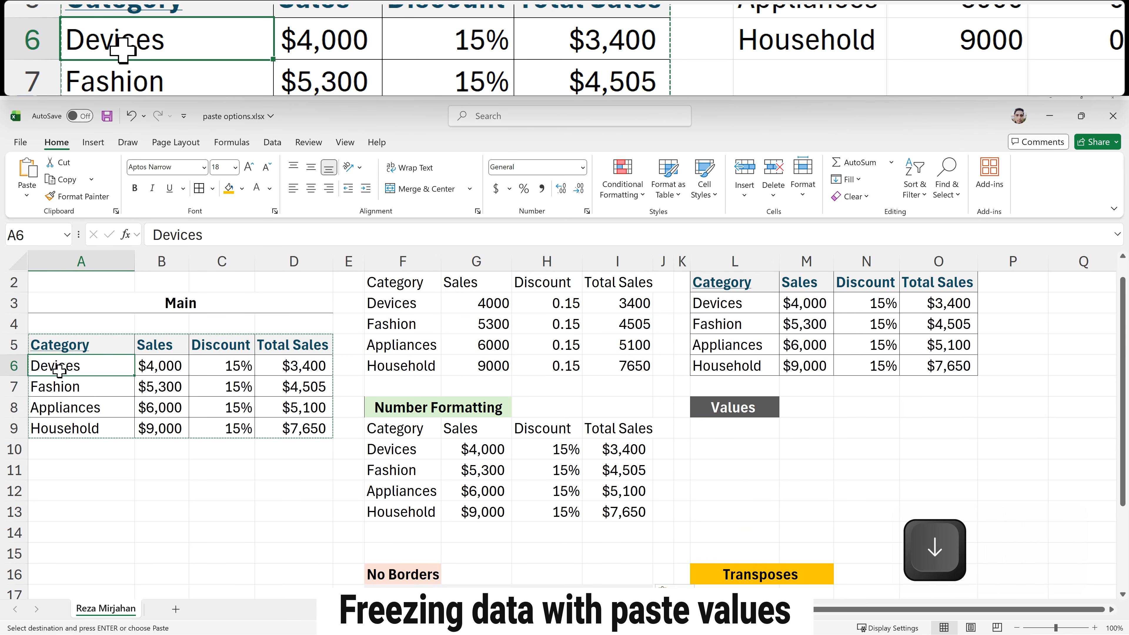
{"action": "key", "text": "ctrl+a"}
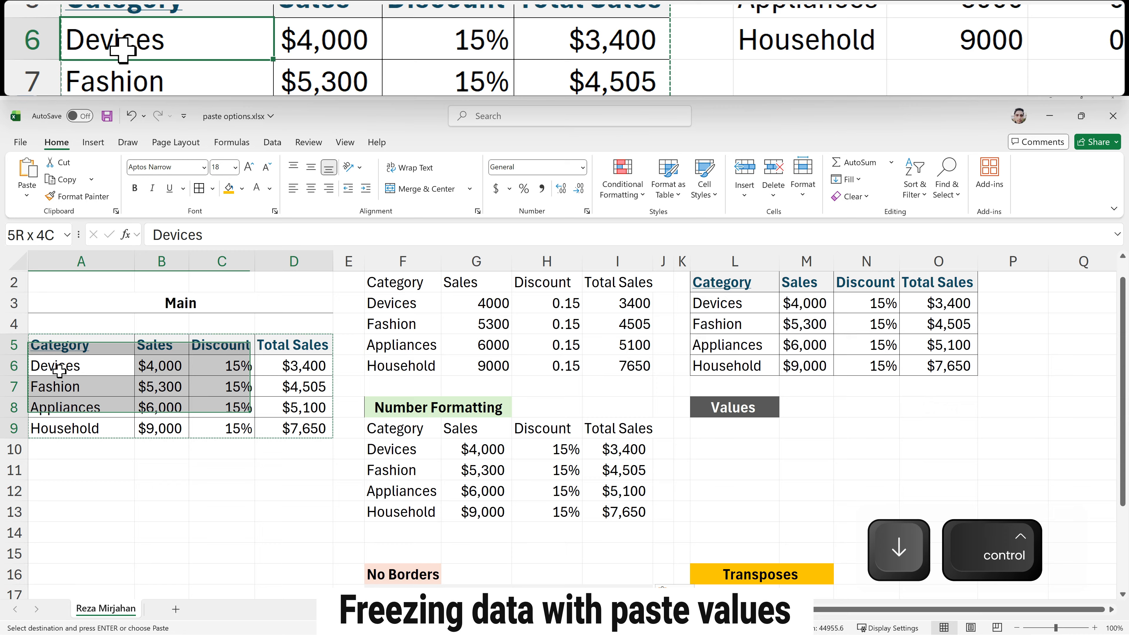
{"action": "key", "text": "ctrl+c"}
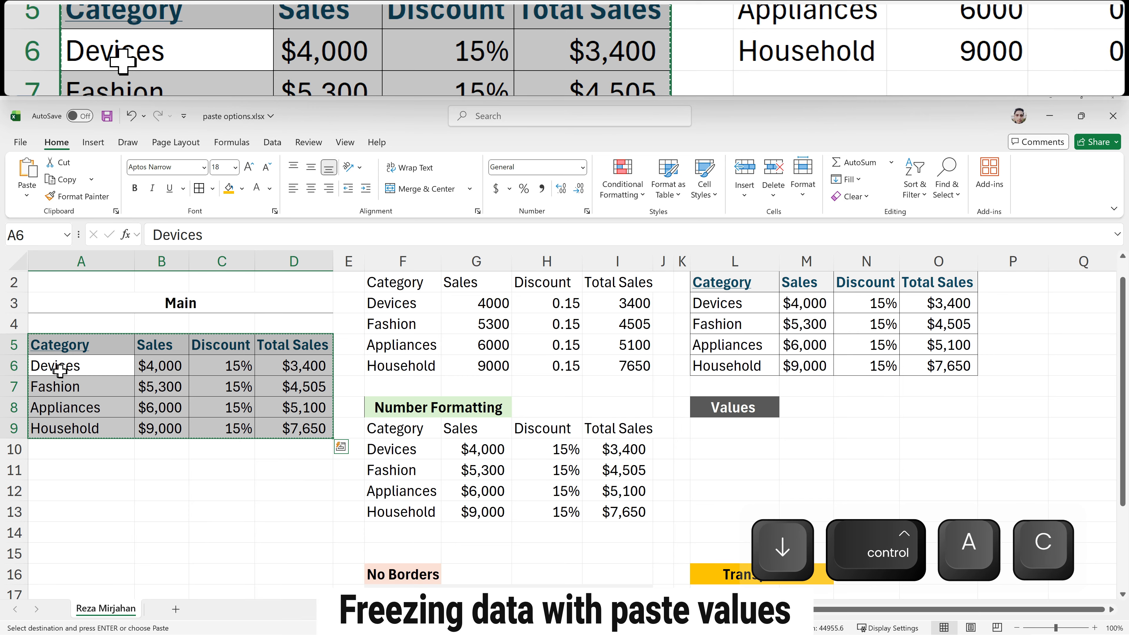
{"action": "left_click", "coordinate": [722, 431]}
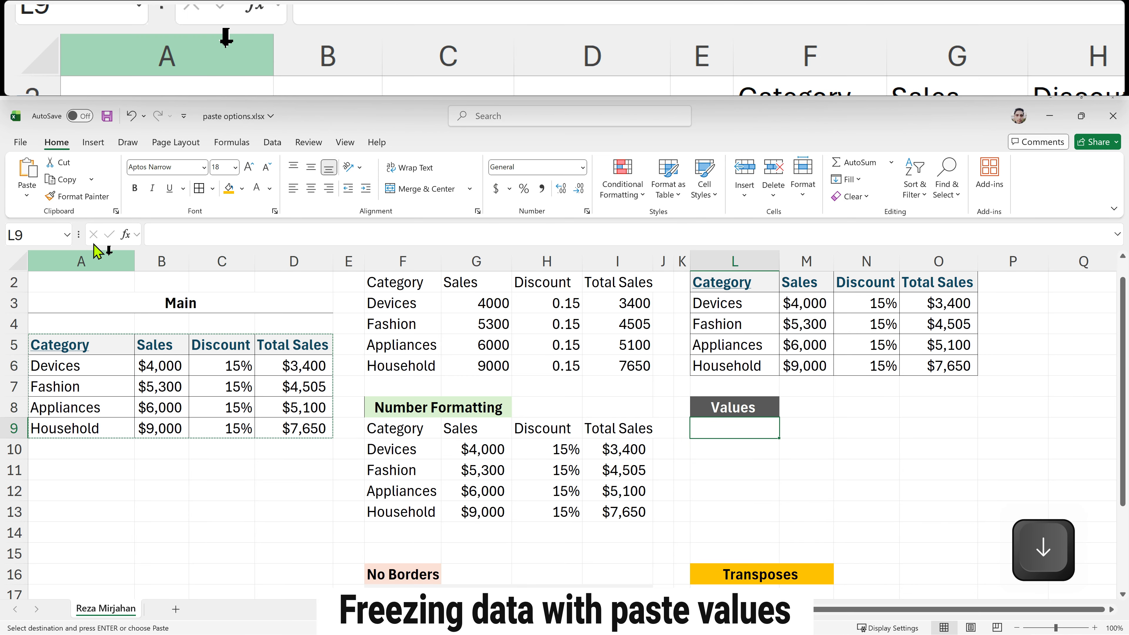
{"action": "left_click", "coordinate": [33, 201]}
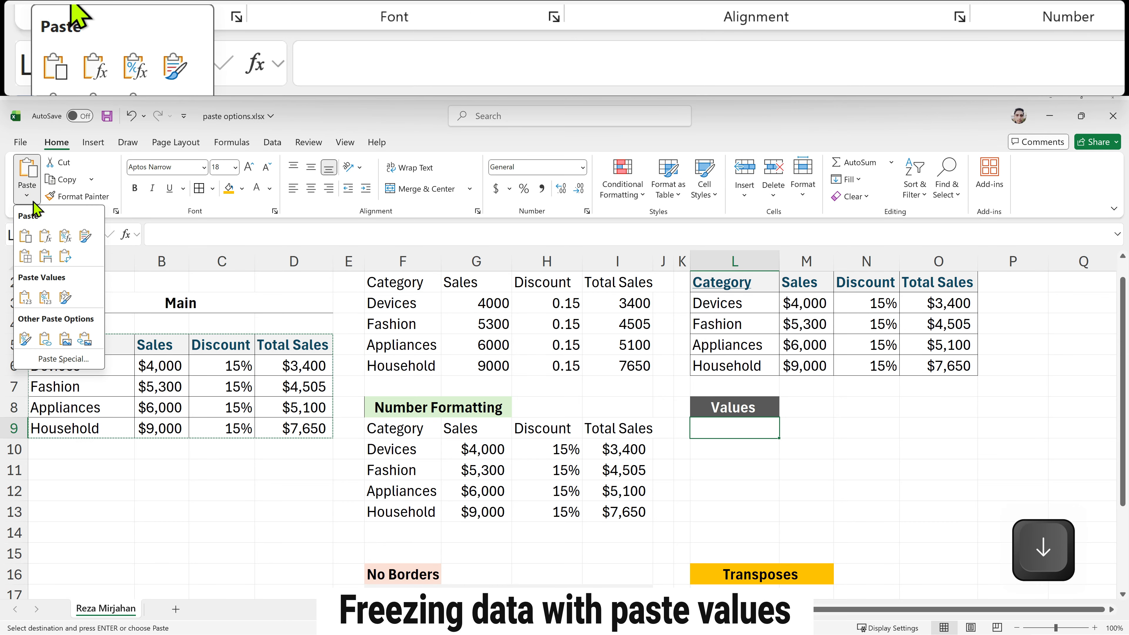
{"action": "left_click", "coordinate": [28, 298]}
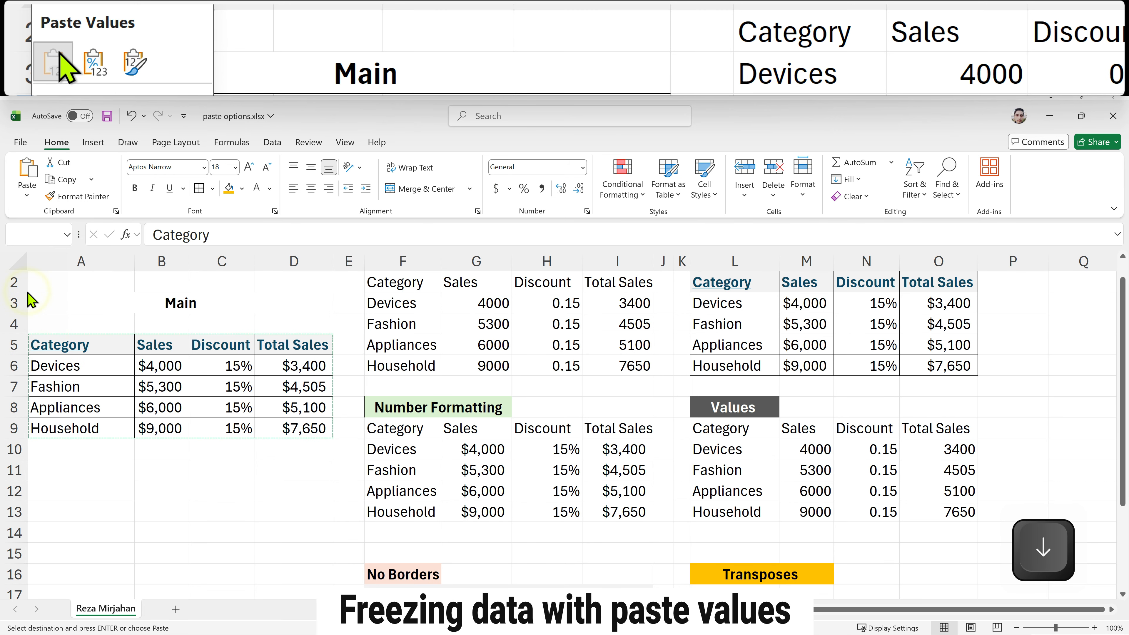
Step: Compare the pasted totals with the source formula, then set the Values copy's first Discount to 30% and fill it down to N13
{"action": "left_click", "coordinate": [955, 450]}
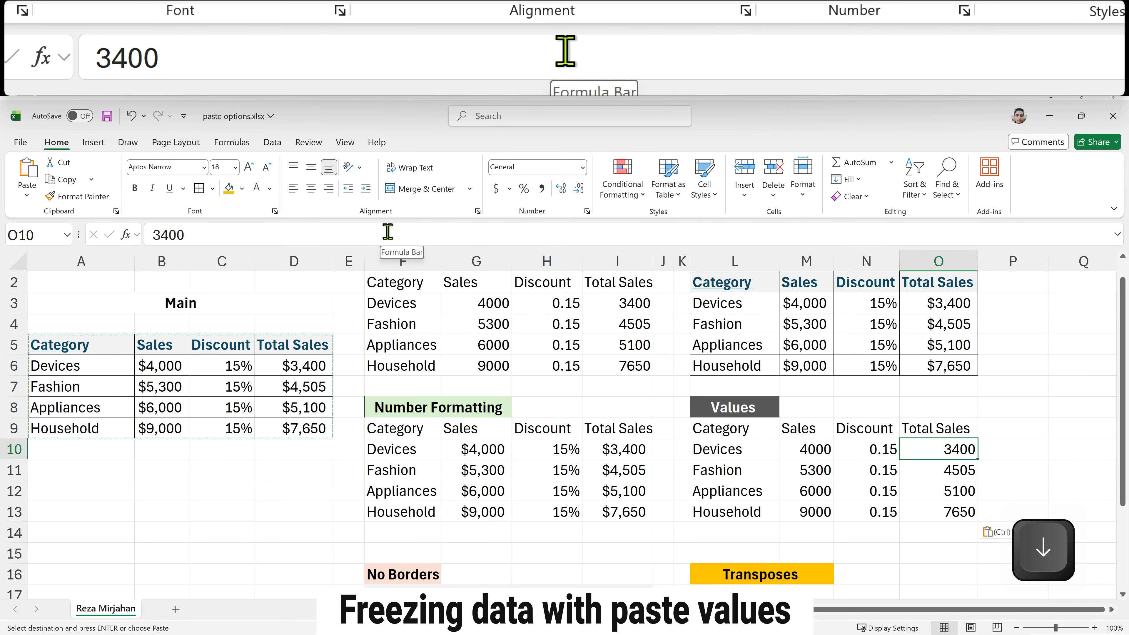
{"action": "left_click", "coordinate": [956, 512]}
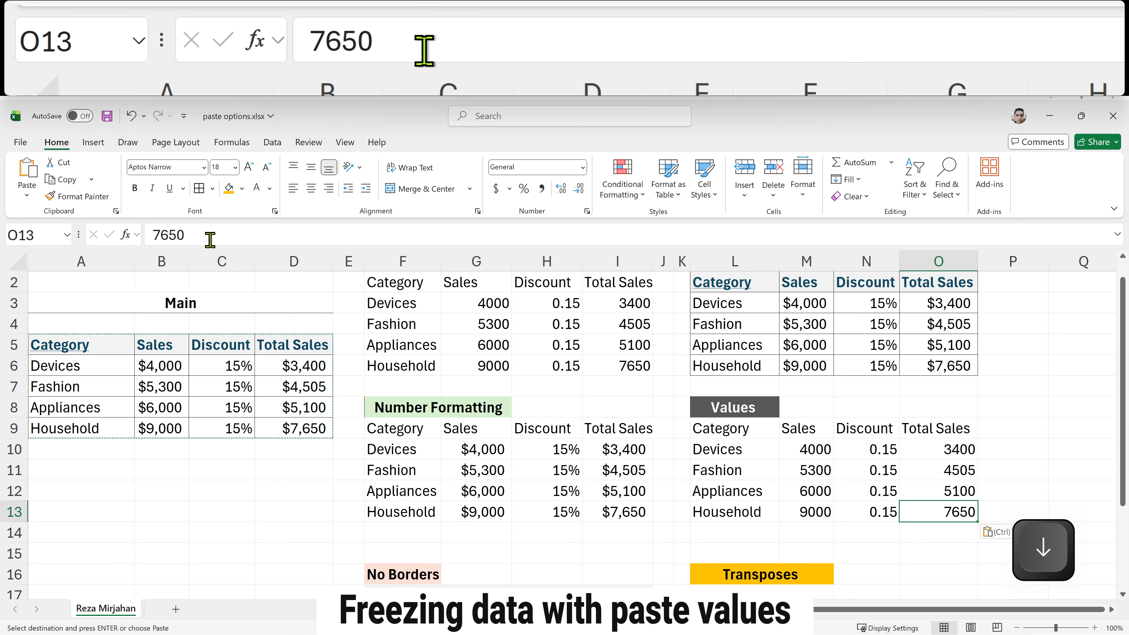
{"action": "left_click", "coordinate": [290, 365]}
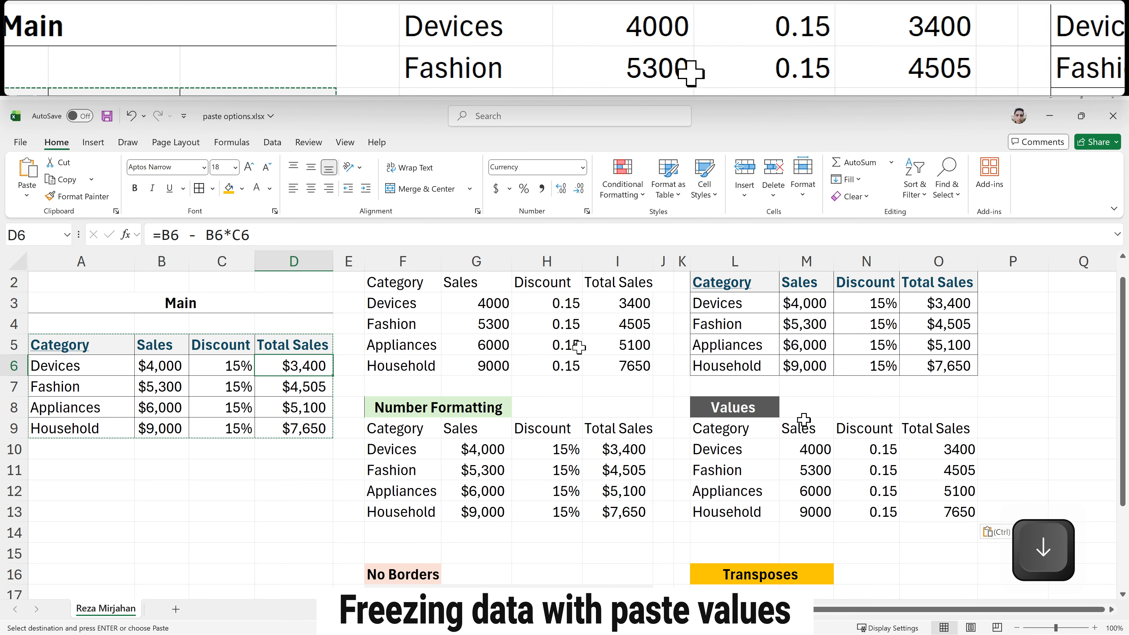
{"action": "left_click", "coordinate": [950, 516]}
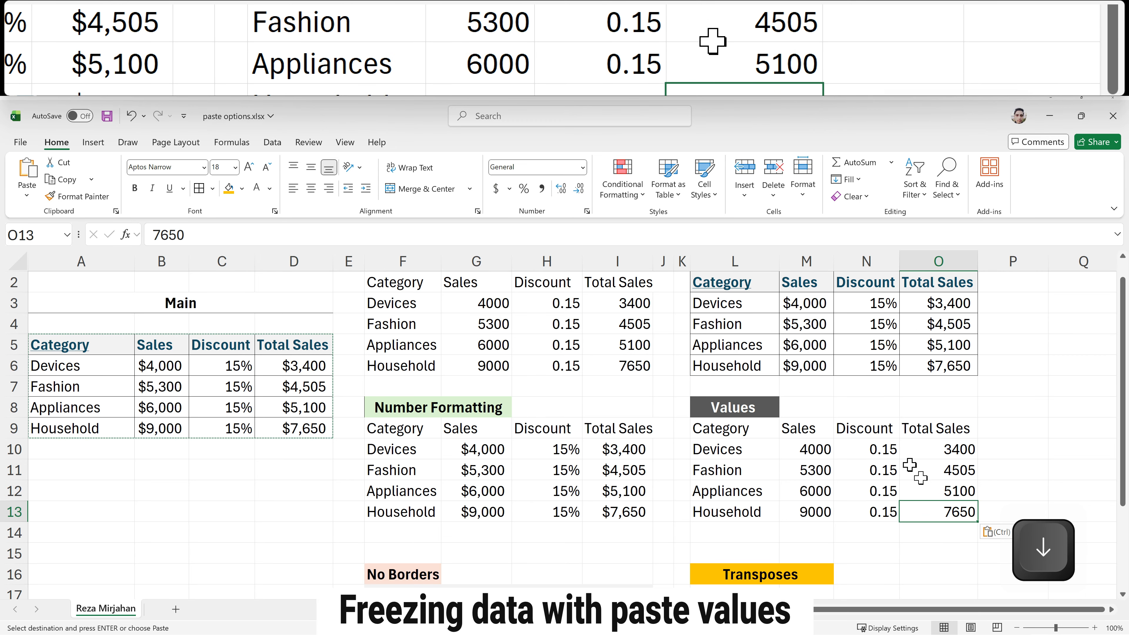
{"action": "mouse_move", "coordinate": [880, 447]}
{"action": "left_mouse_down"}
{"action": "mouse_move", "coordinate": [870, 513]}
{"action": "mouse_move", "coordinate": [876, 449]}
{"action": "left_mouse_up"}
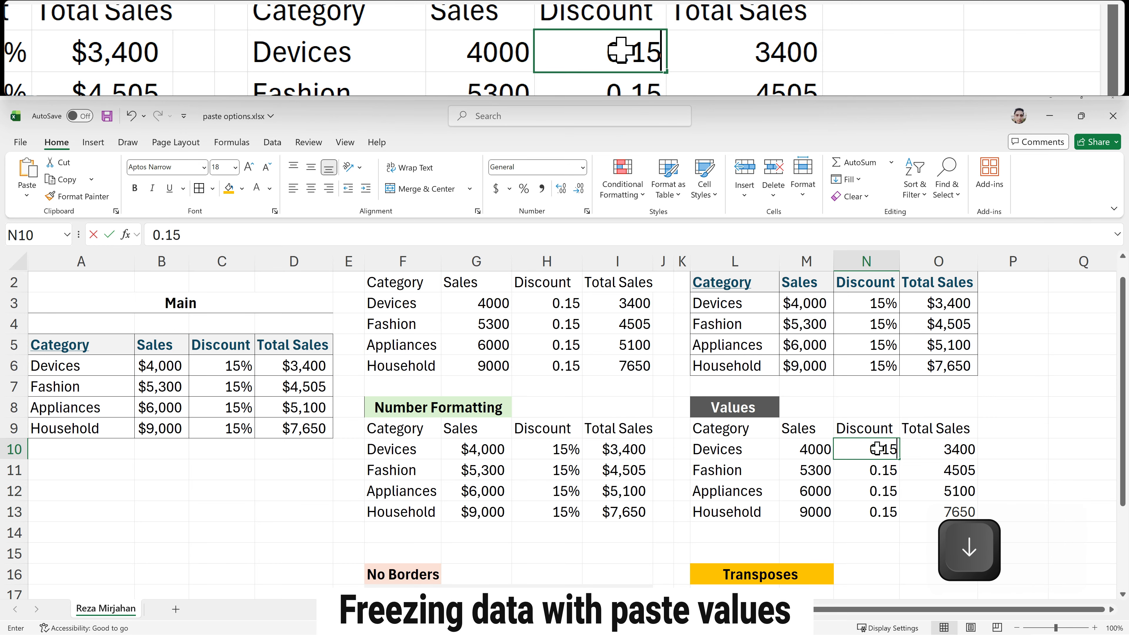
{"action": "type", "text": "30%"}
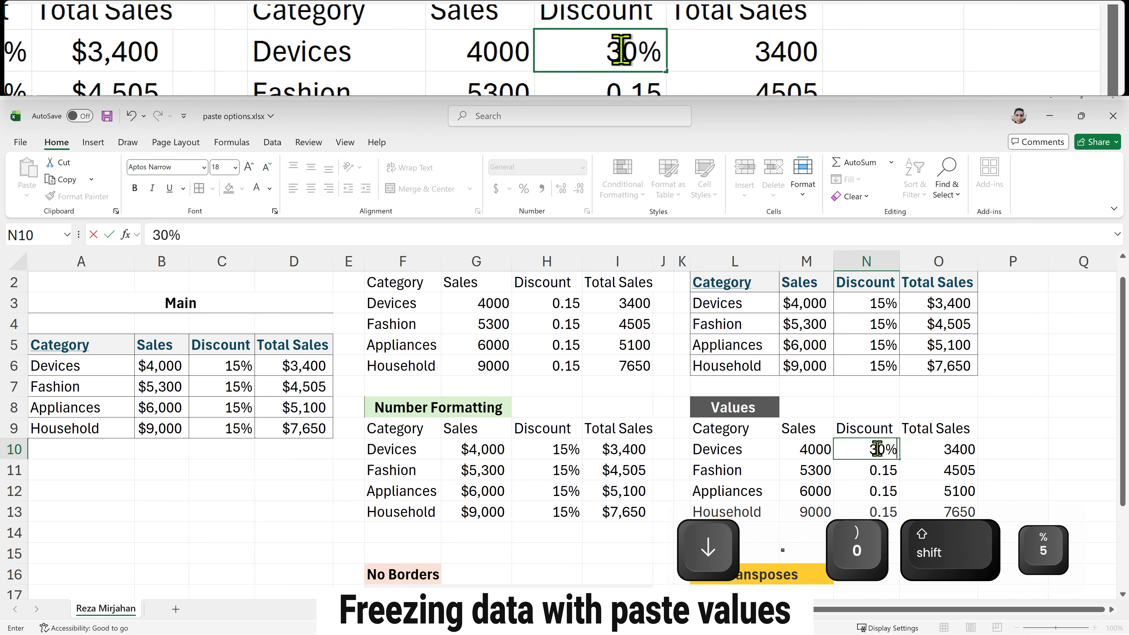
{"action": "key", "text": "Return"}
{"action": "left_click", "coordinate": [877, 449]}
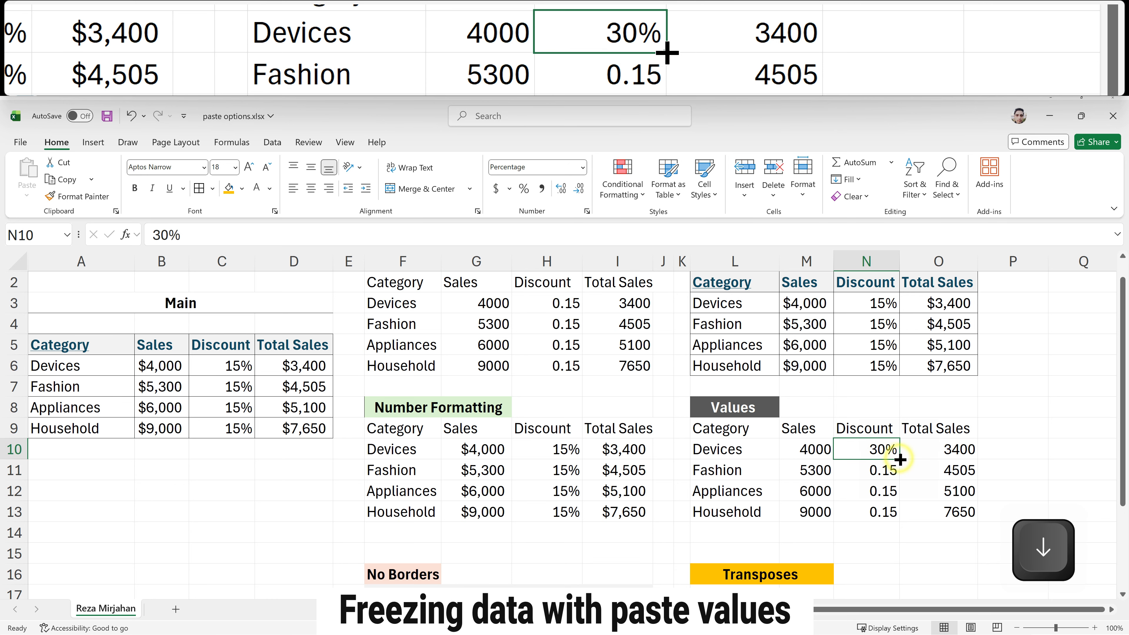
{"action": "double_click", "coordinate": [900, 460]}
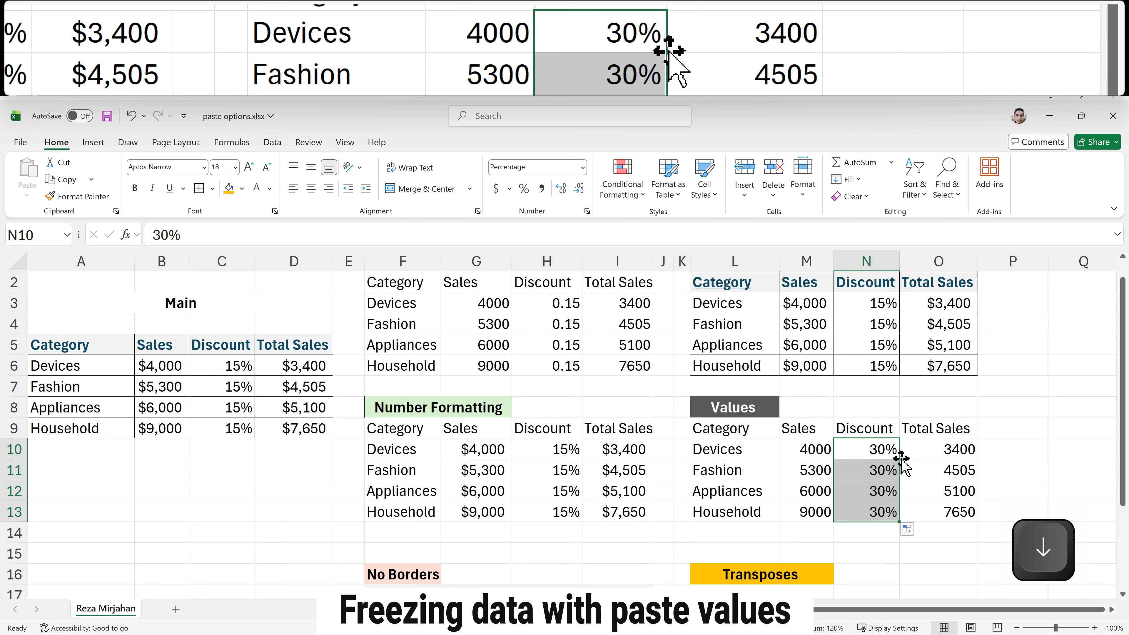
{"action": "left_click", "coordinate": [940, 447]}
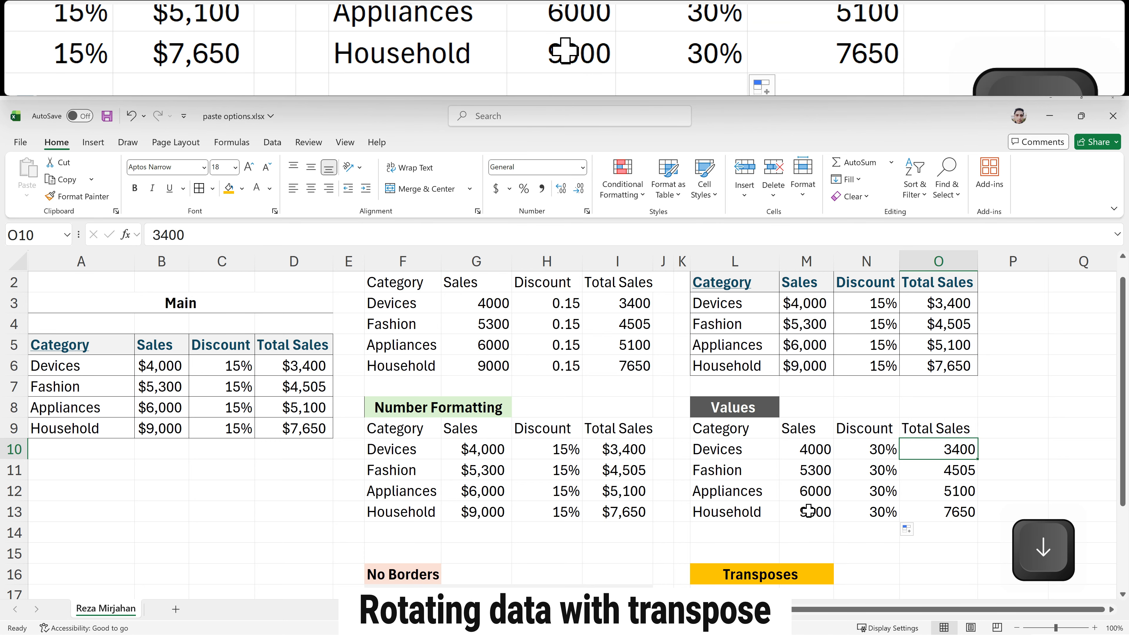
Step: Copy the source table and paste it at L17 below the Transposes heading with Paste Special's Transpose option
{"action": "scroll", "coordinate": [807, 507], "scroll_direction": "down", "scroll_amount": 1}
{"action": "left_click", "coordinate": [733, 531]}
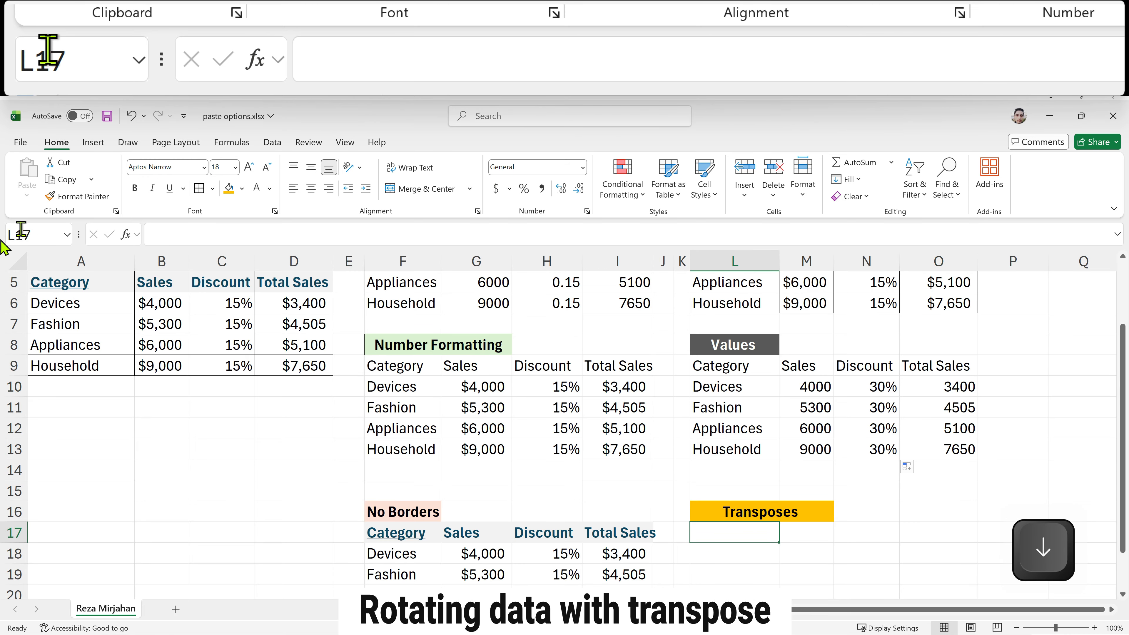
{"action": "scroll", "coordinate": [63, 298], "scroll_direction": "up", "scroll_amount": 1}
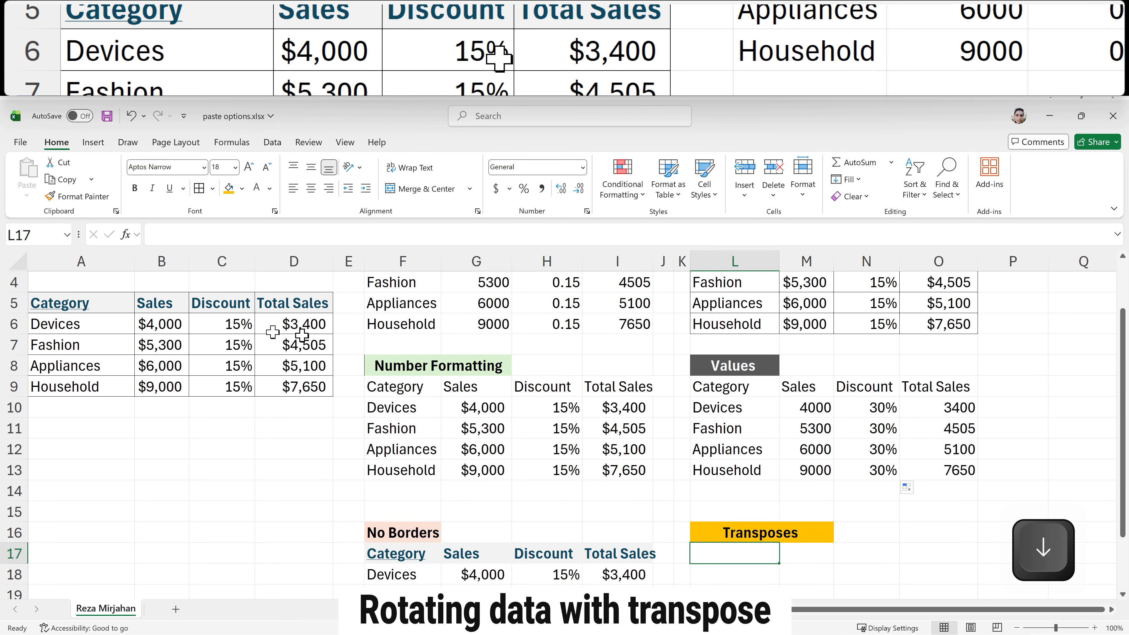
{"action": "left_click", "coordinate": [95, 325]}
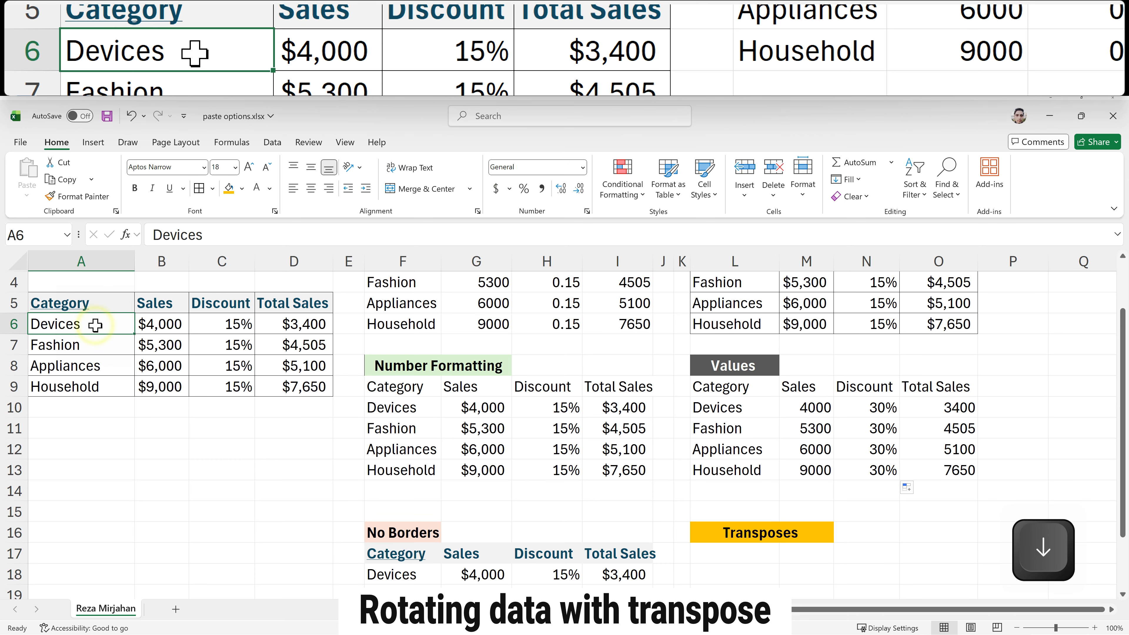
{"action": "key", "text": "ctrl+a"}
{"action": "key", "text": "ctrl+c"}
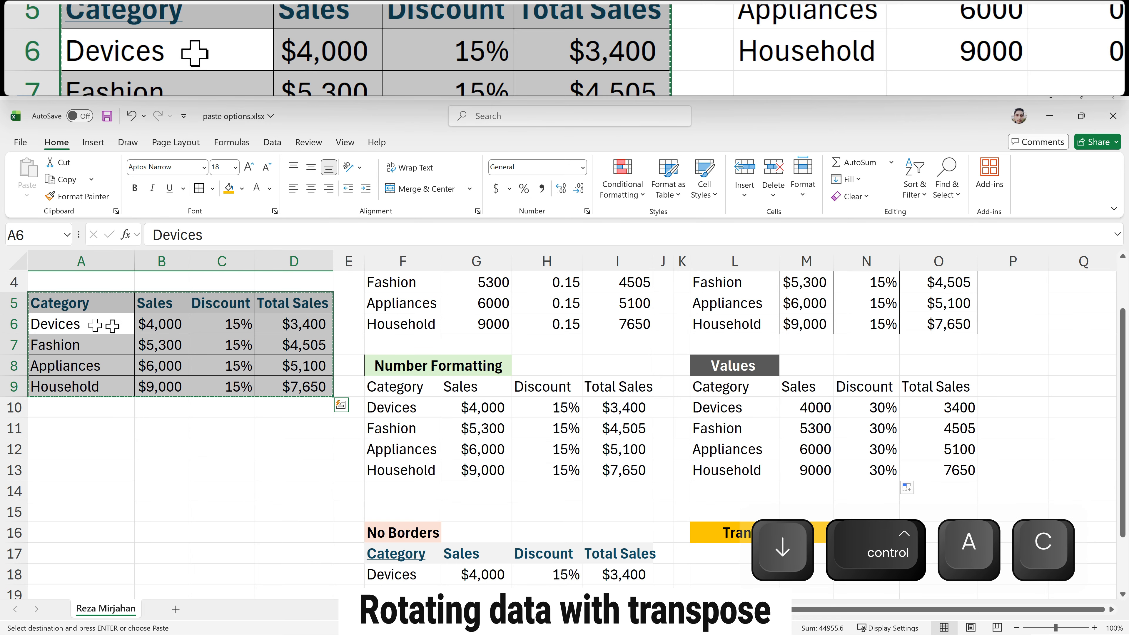
{"action": "scroll", "coordinate": [710, 564], "scroll_direction": "down", "scroll_amount": 2}
{"action": "left_click", "coordinate": [711, 512]}
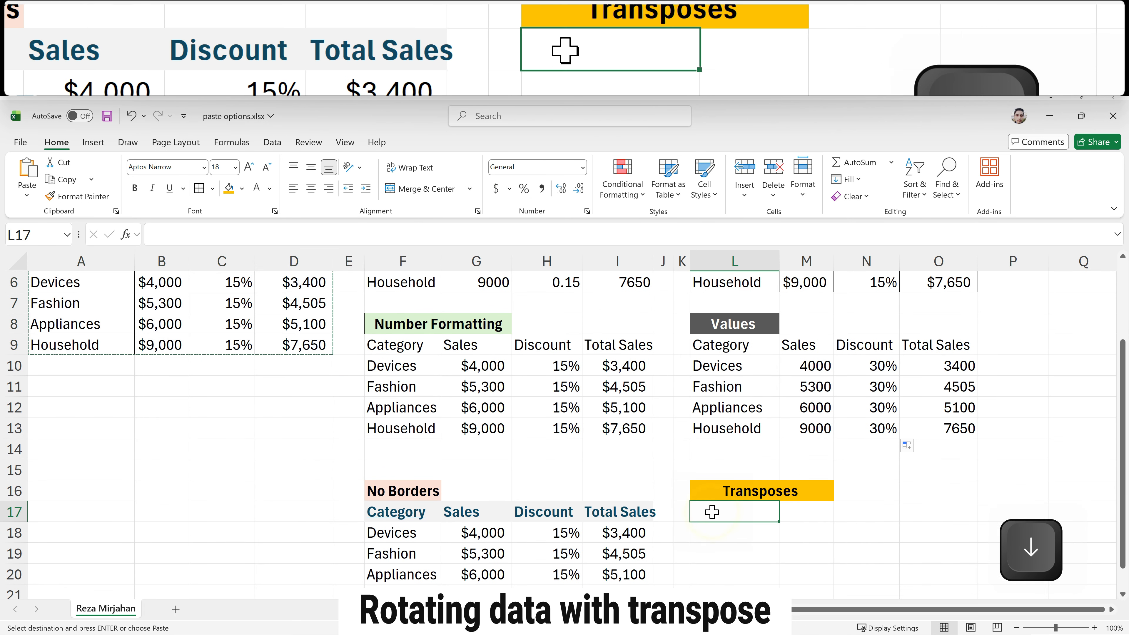
{"action": "scroll", "coordinate": [712, 513], "scroll_direction": "down", "scroll_amount": 2}
{"action": "scroll", "coordinate": [711, 512], "scroll_direction": "down", "scroll_amount": 1}
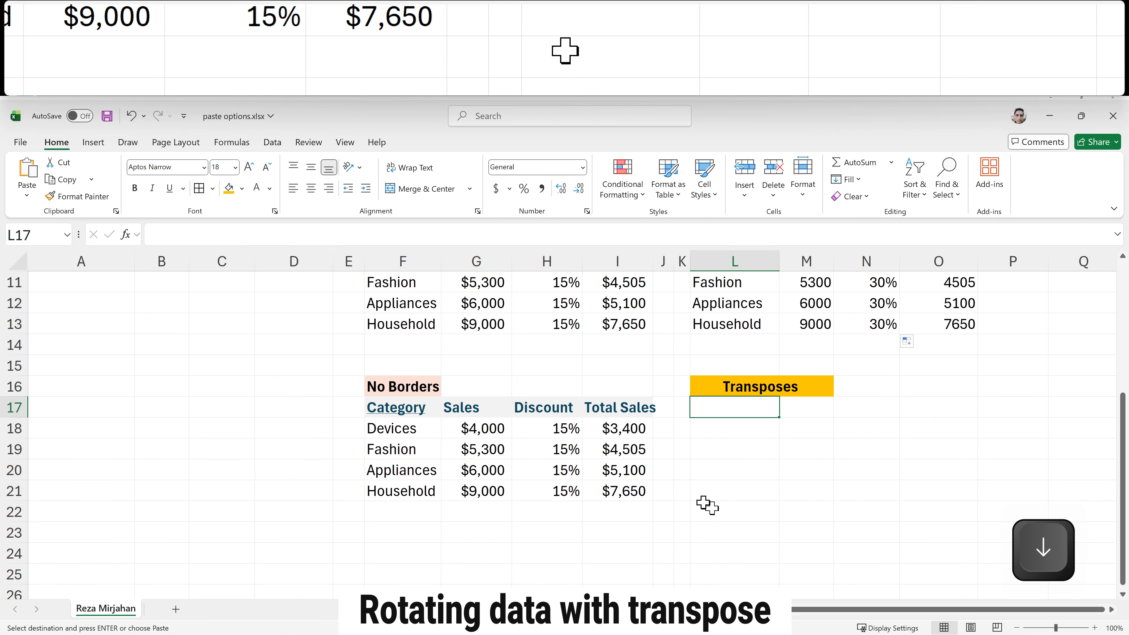
{"action": "left_click", "coordinate": [26, 200]}
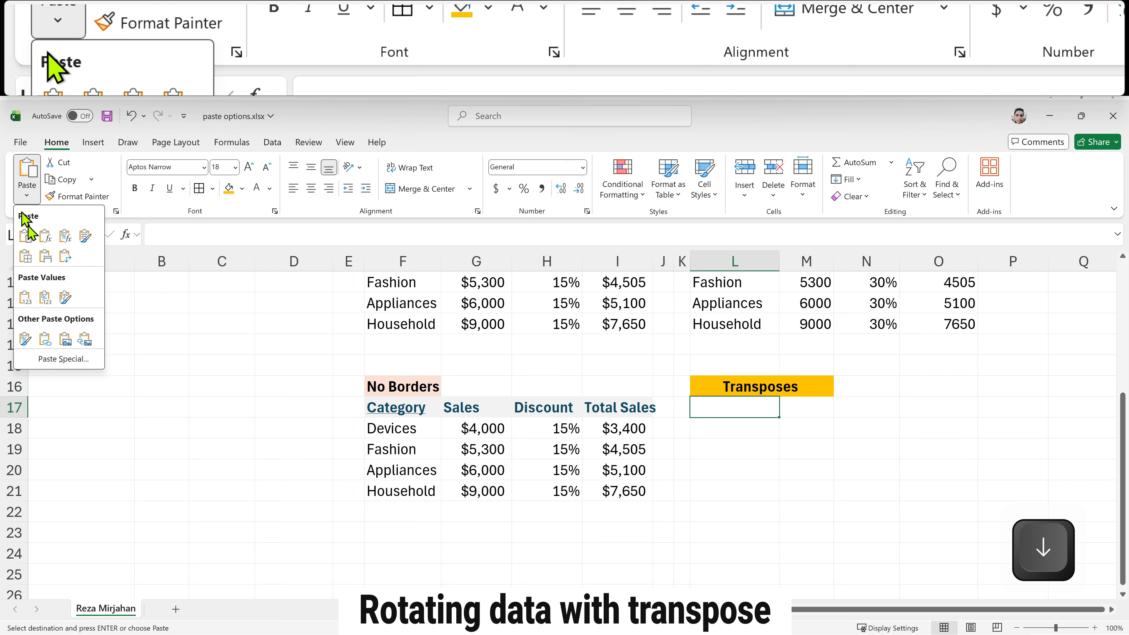
{"action": "left_click", "coordinate": [41, 360]}
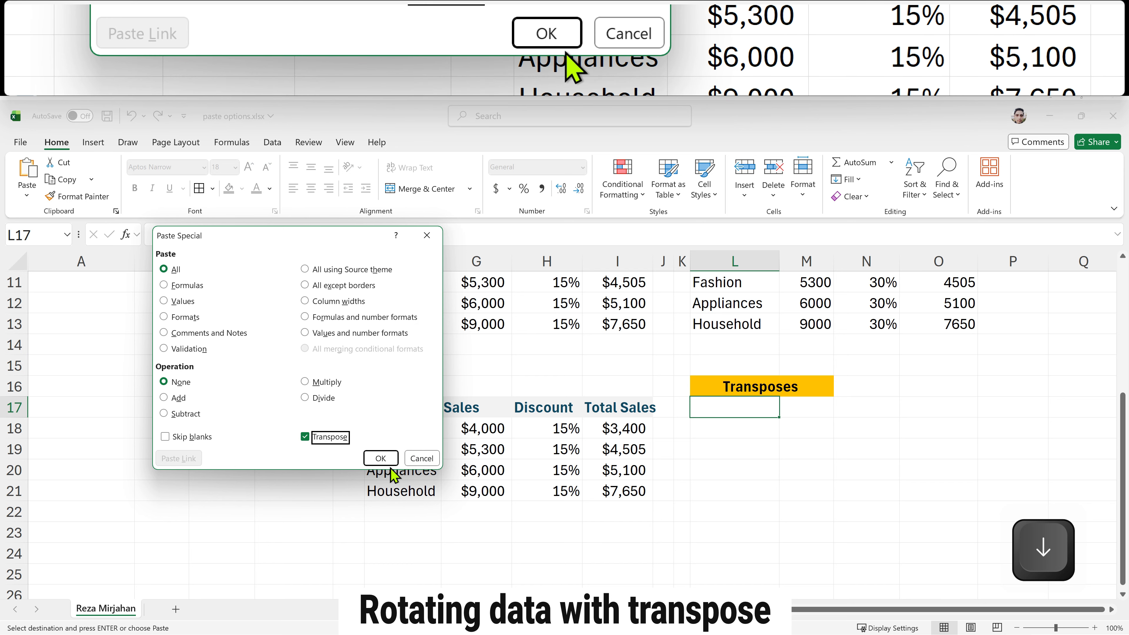
{"action": "left_click", "coordinate": [381, 458]}
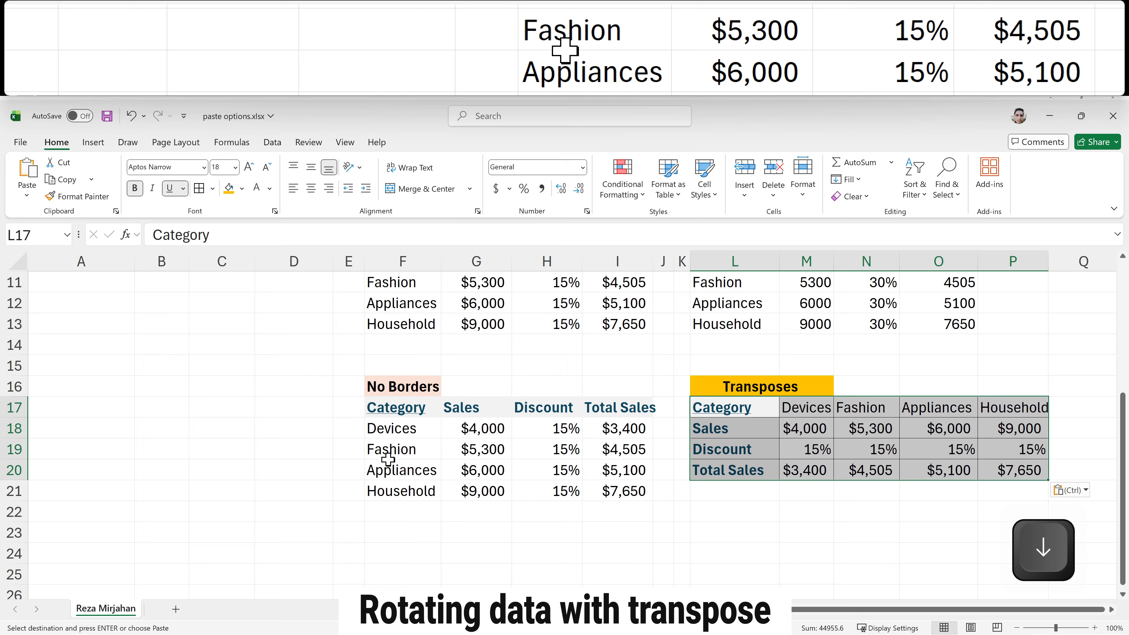
Step: Select and review the transposed table's row labels in L17:L20
{"action": "left_click", "coordinate": [741, 502]}
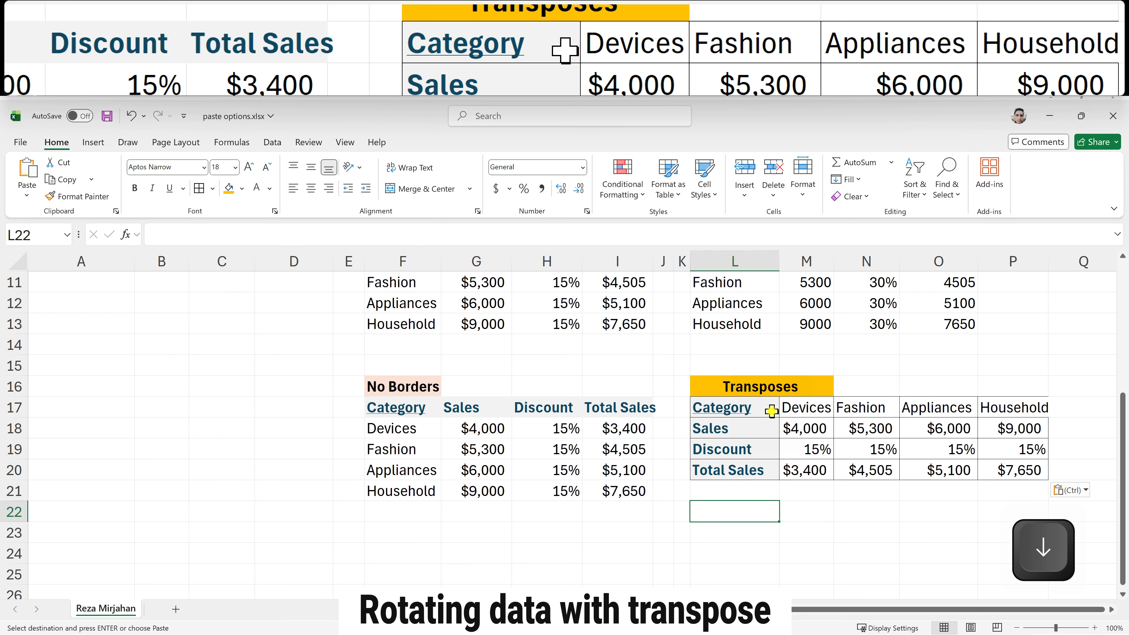
{"action": "left_click_drag", "start_coordinate": [771, 411], "coordinate": [765, 461]}
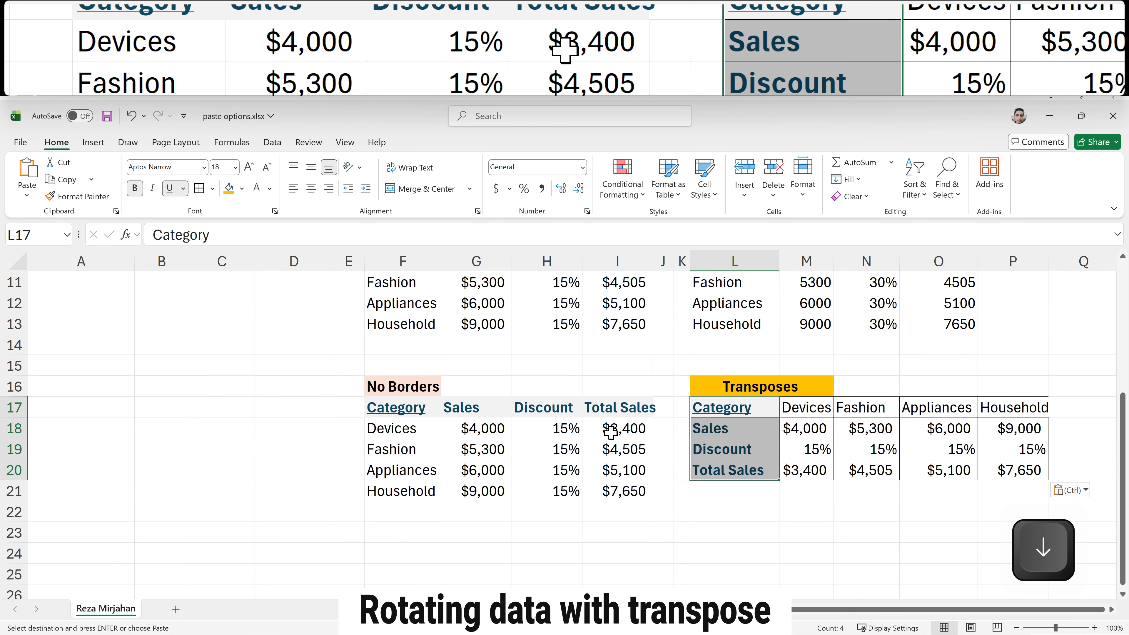
{"action": "scroll", "coordinate": [611, 432], "scroll_direction": "up", "scroll_amount": 1}
{"action": "scroll", "coordinate": [611, 432], "scroll_direction": "up", "scroll_amount": 1}
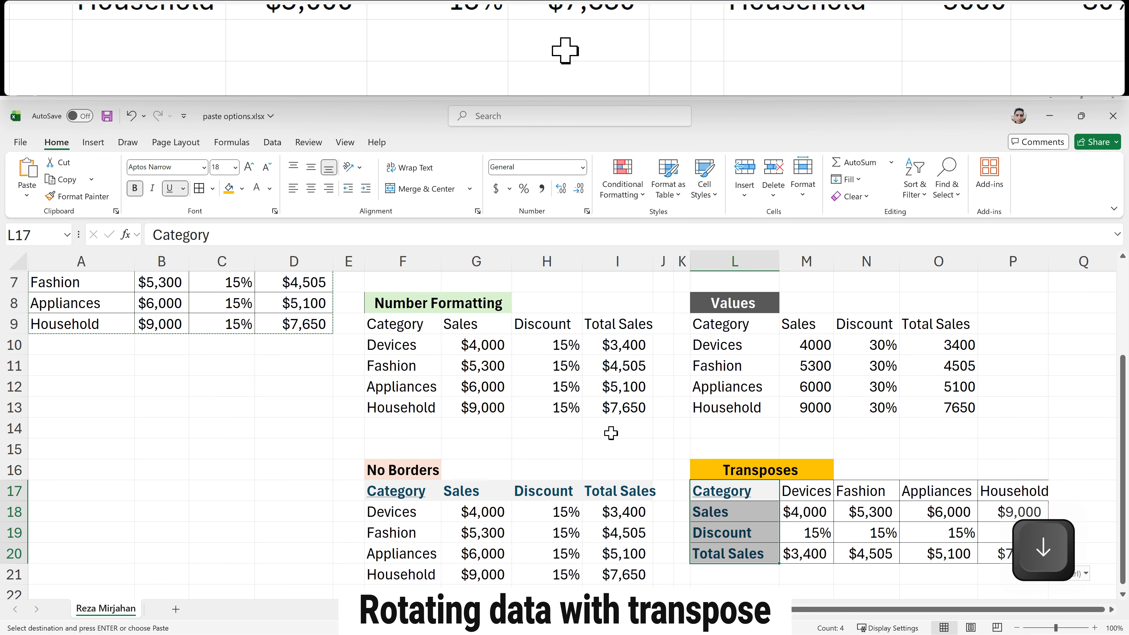
{"action": "scroll", "coordinate": [611, 432], "scroll_direction": "up", "scroll_amount": 2}
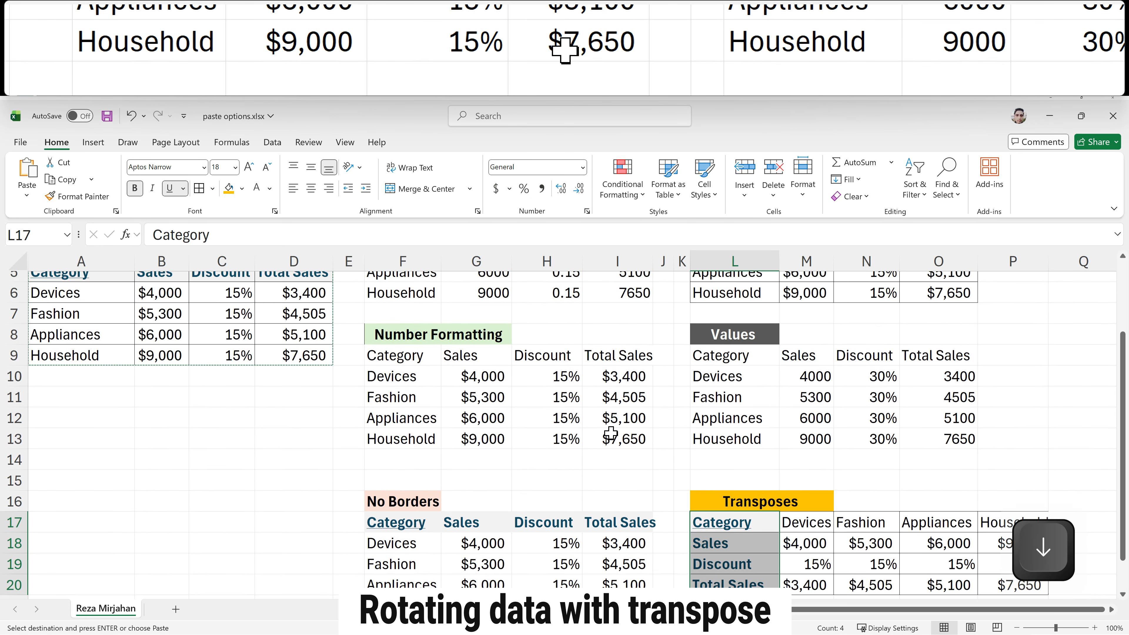